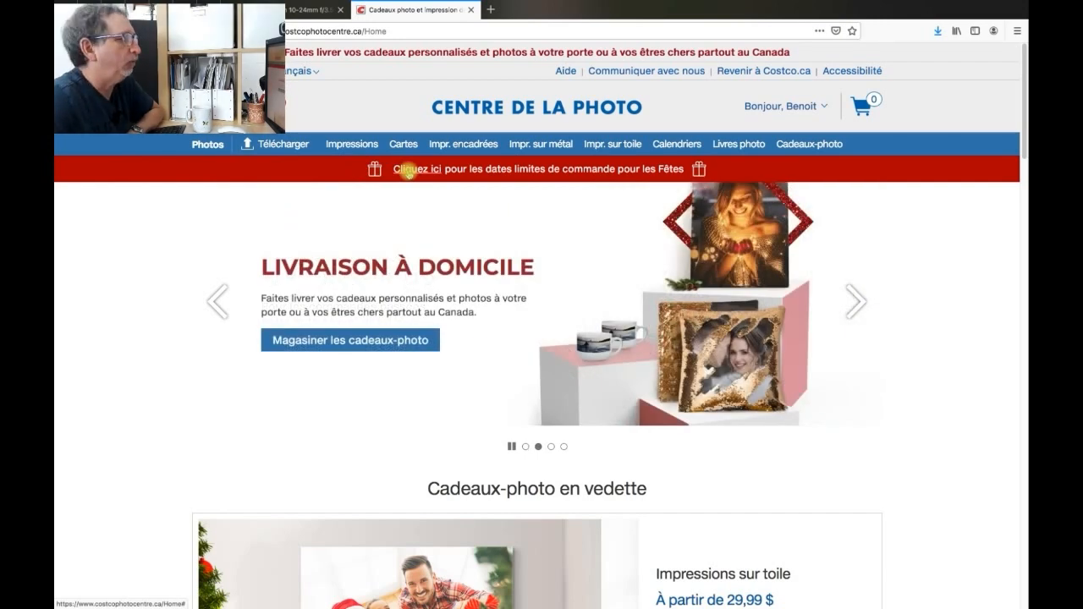
View the order deadlines for the holidays, then close the notice
click(409, 170)
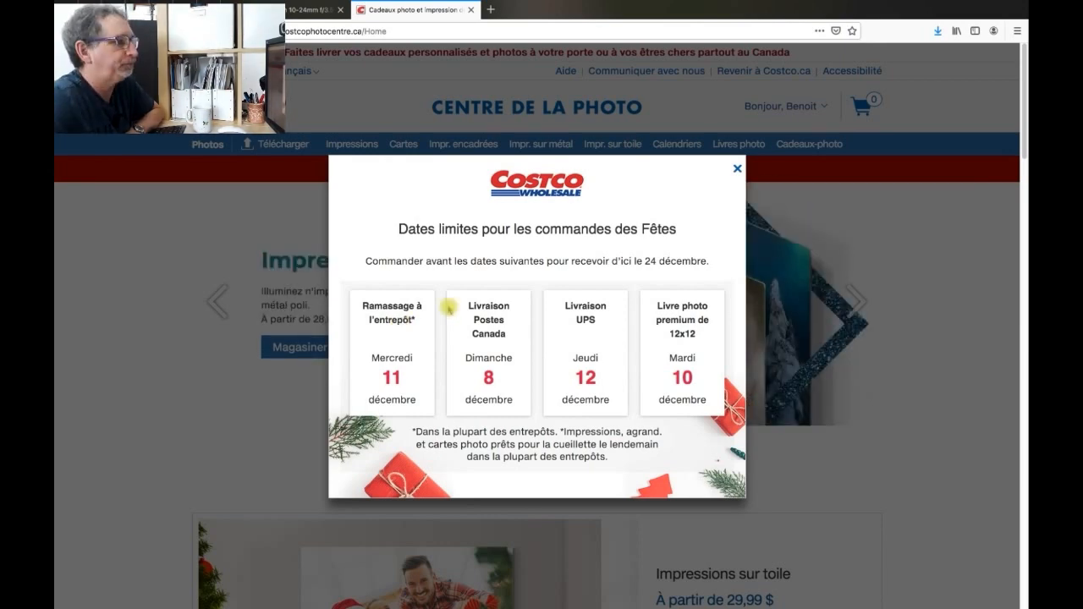
click(737, 169)
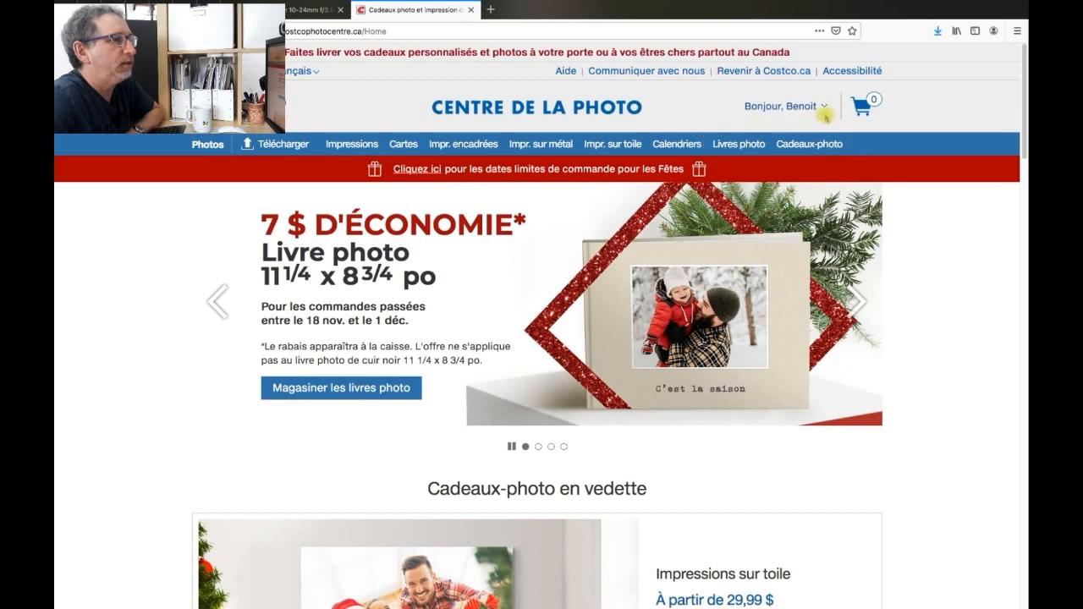
mouse_move(826, 106)
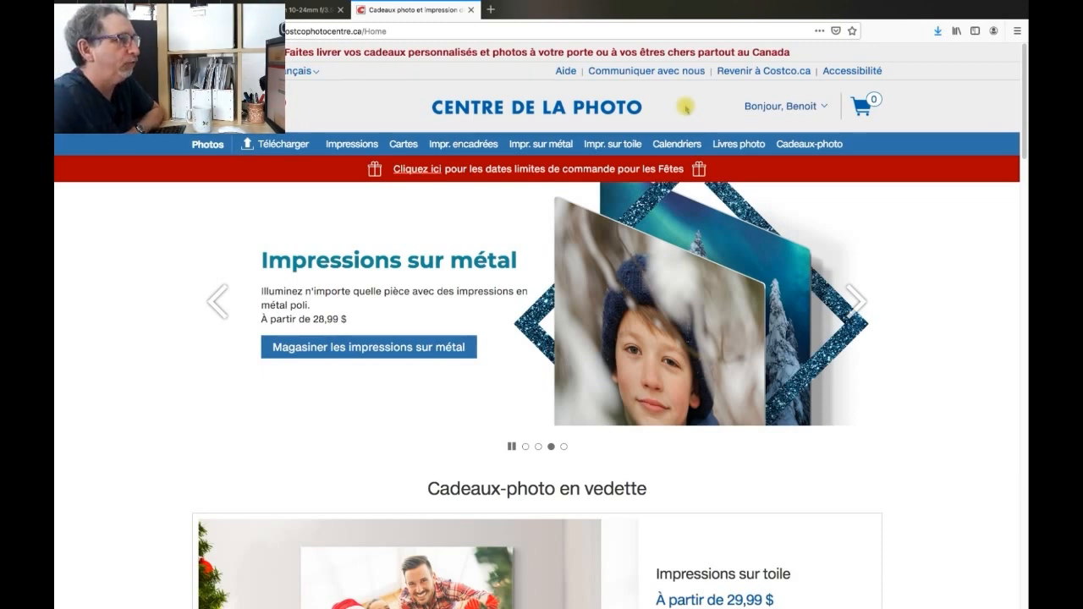
Choose the Livre photo premium 12'' x 12'' among the photo books and continue with it
mouse_move(767, 139)
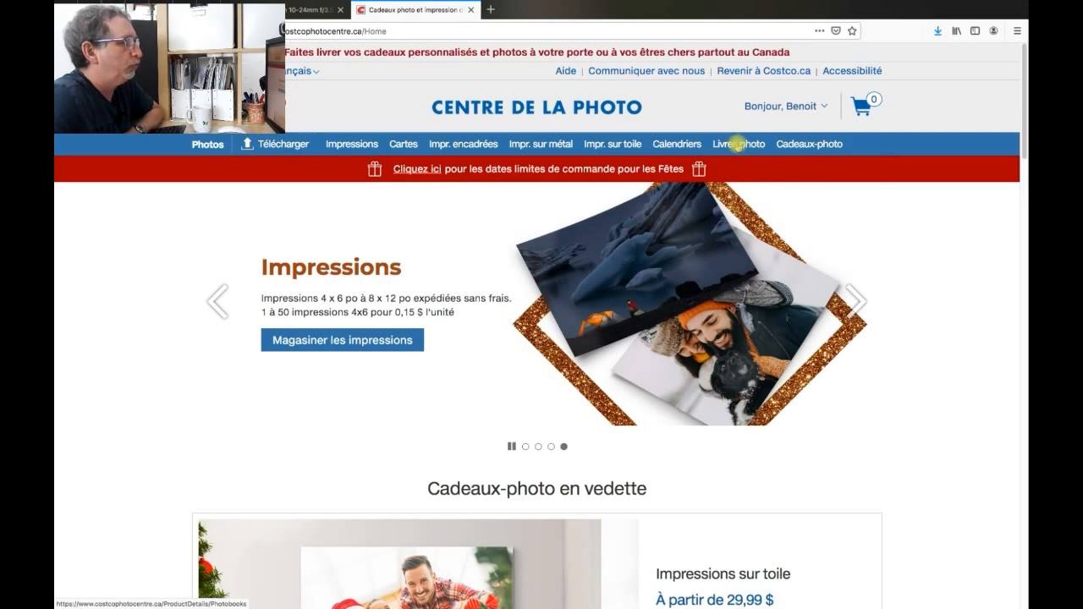
click(738, 144)
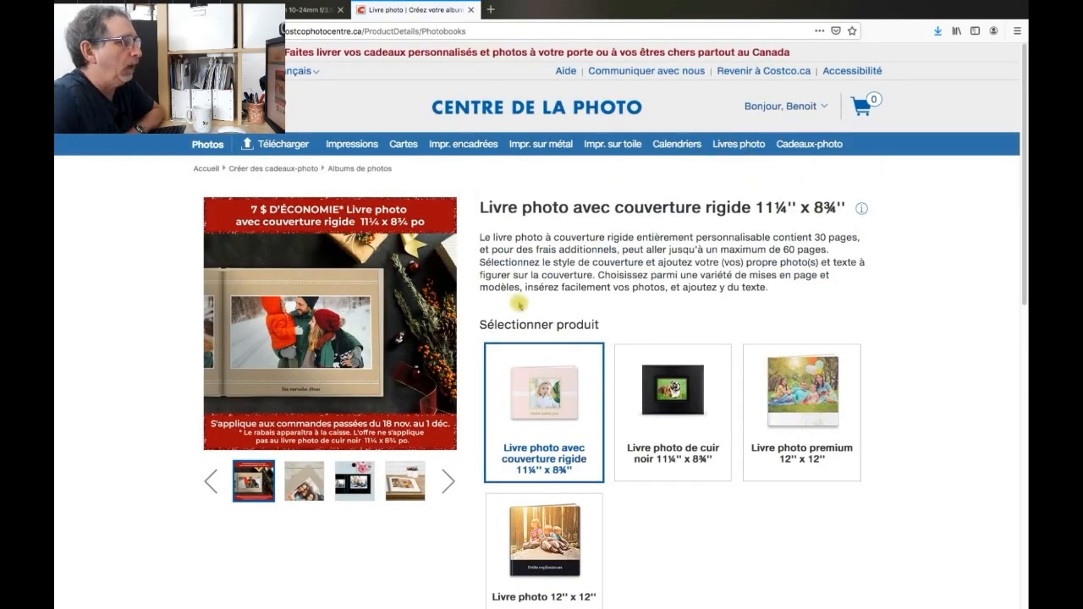
scroll(948, 304, down, 2)
scroll(942, 309, down, 2)
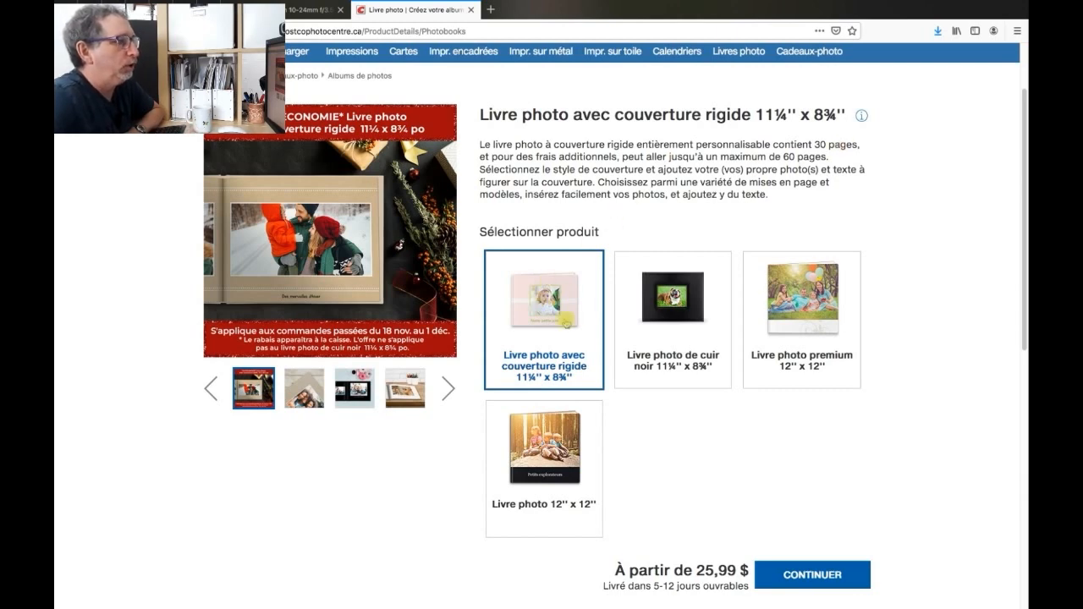
scroll(643, 457, down, 1)
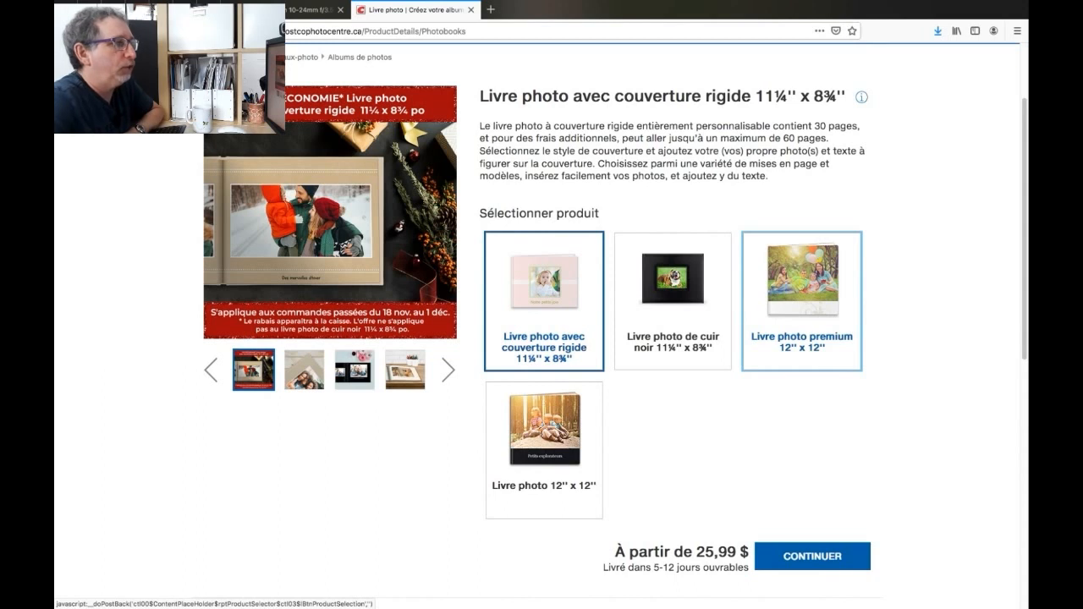
click(801, 288)
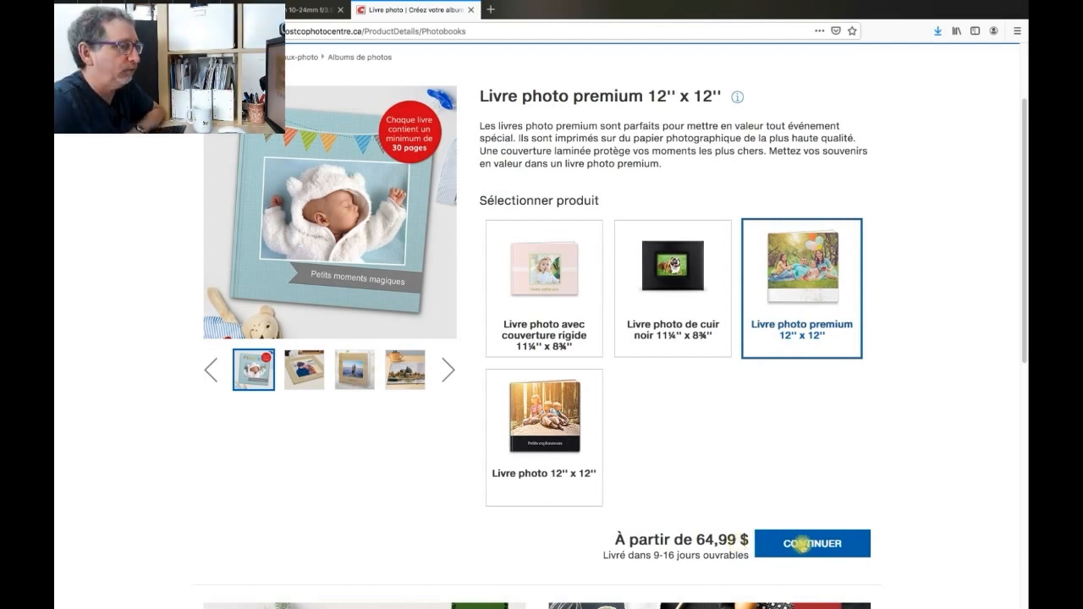
click(802, 544)
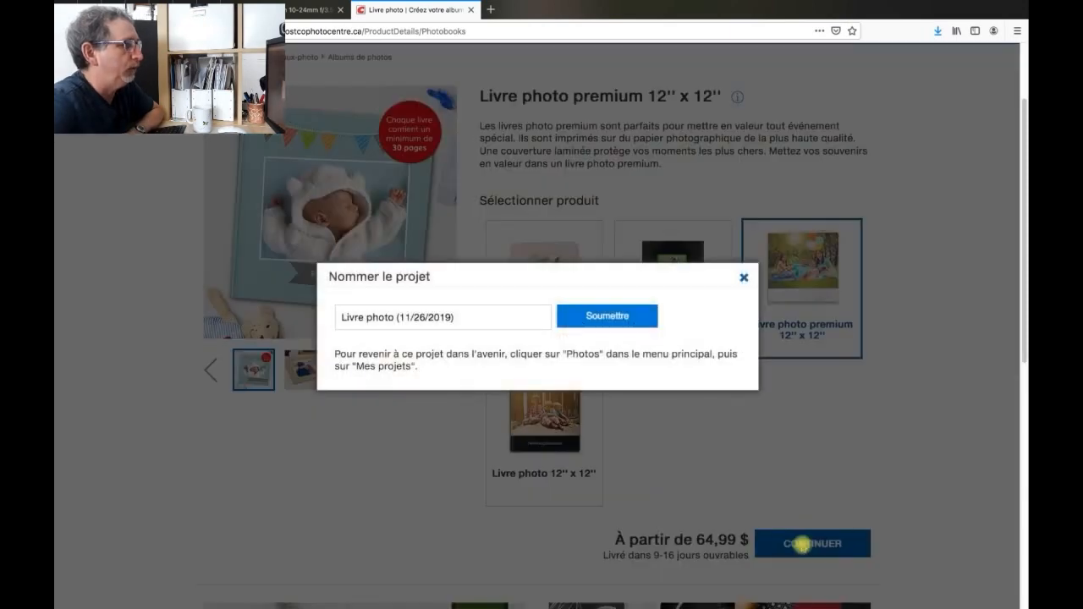
Name the project "costco livre photos" and submit it
drag(459, 317, 273, 311)
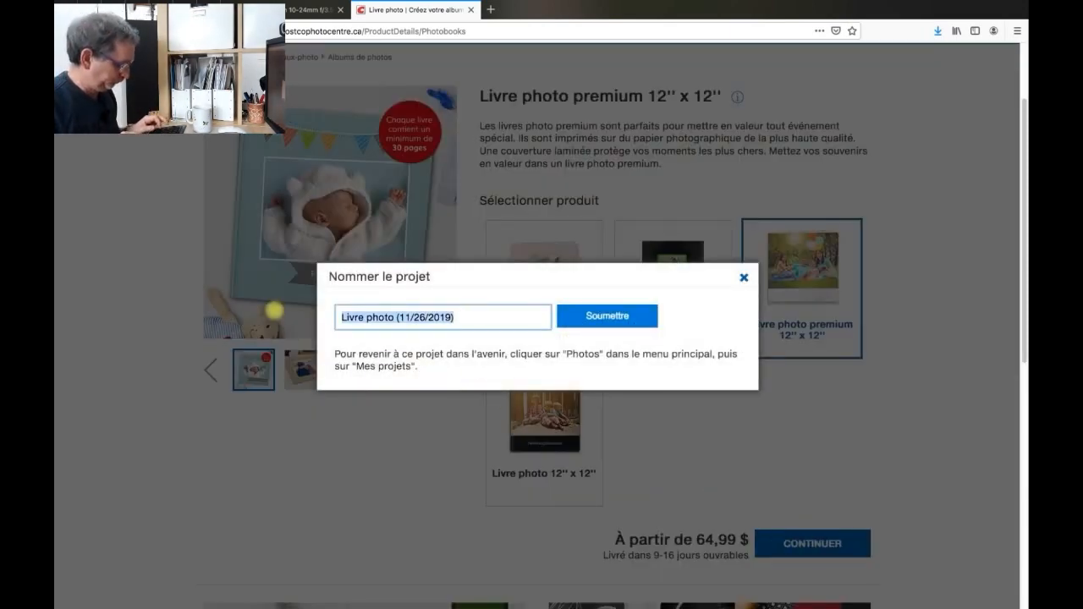
text(costco)
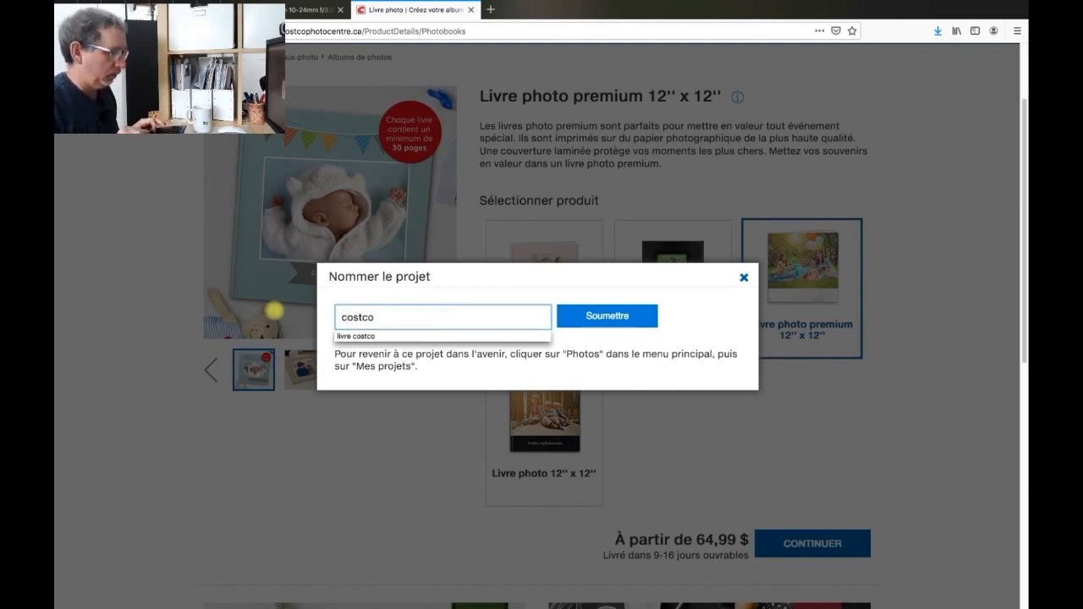
text( li)
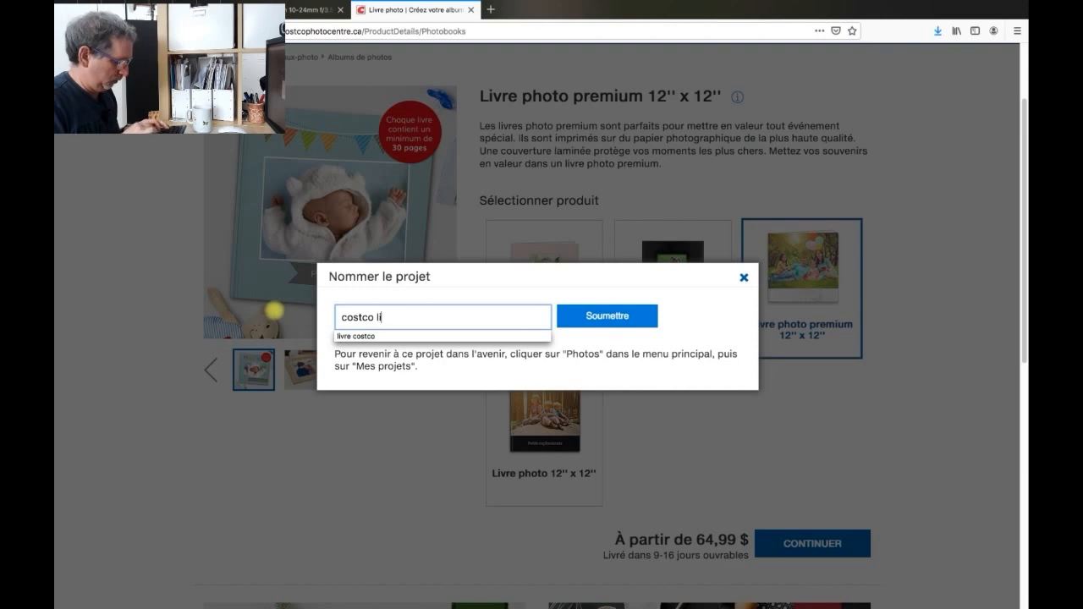
text(vre photo)
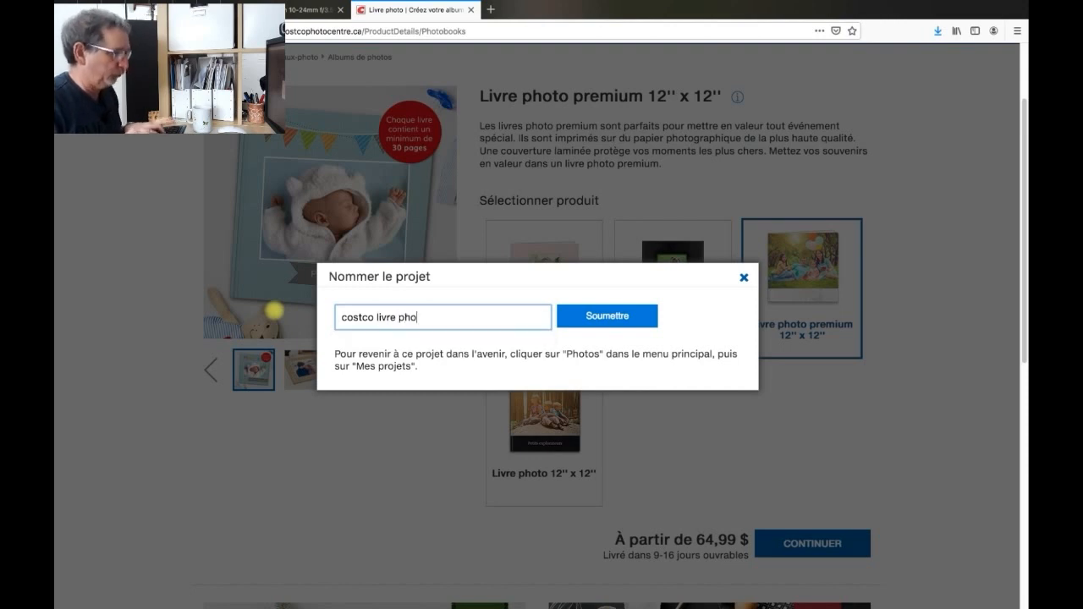
text(s)
click(605, 315)
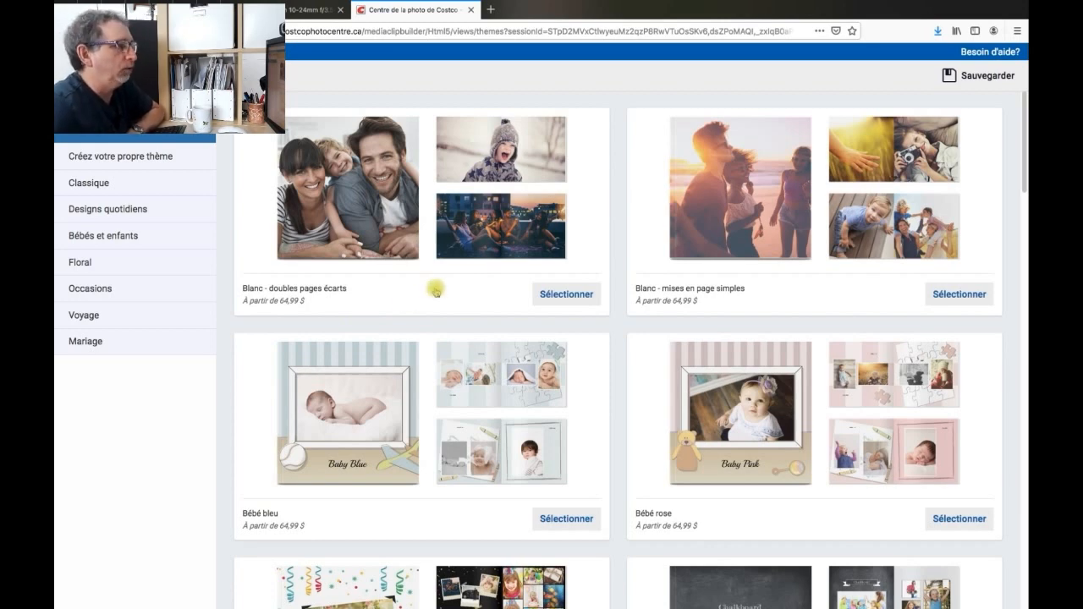
Browse the photo book themes and select the Simple foncé theme
scroll(435, 291, down, 3)
scroll(435, 291, down, 10)
scroll(435, 290, down, 4)
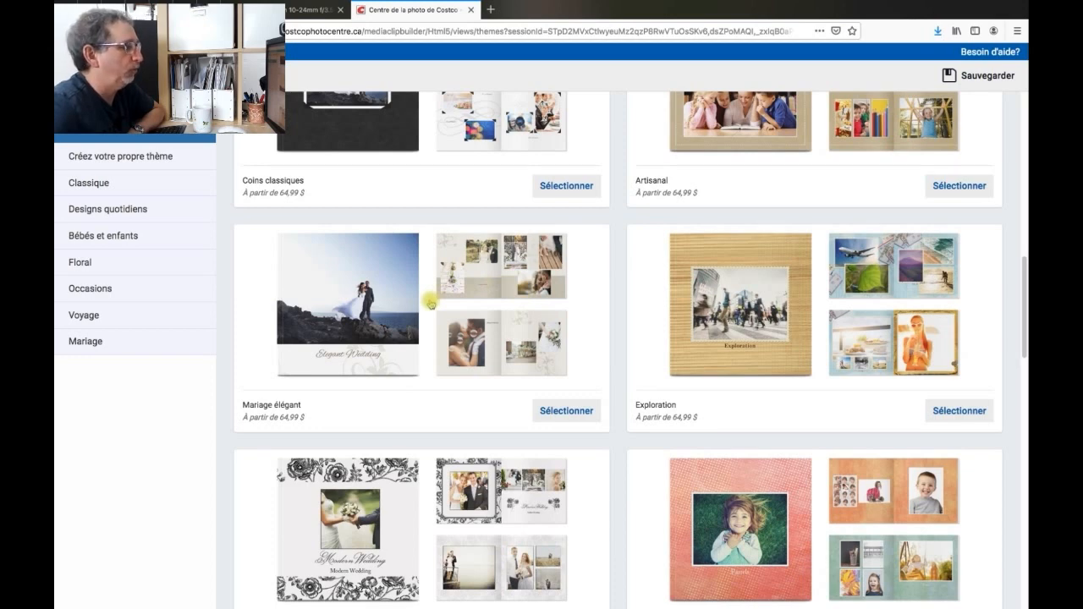
scroll(431, 301, down, 8)
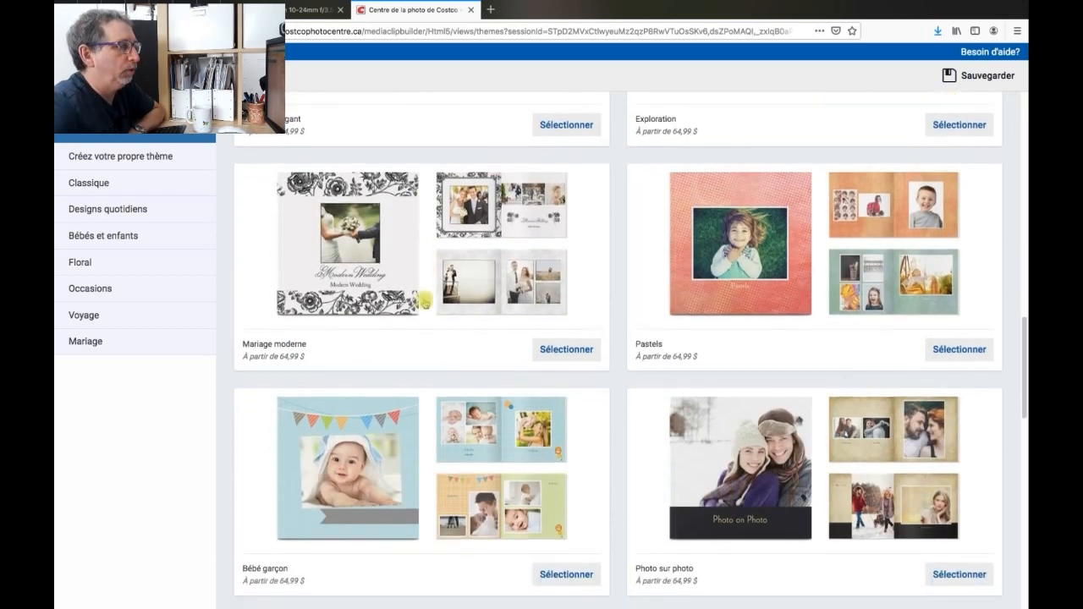
scroll(426, 302, down, 1)
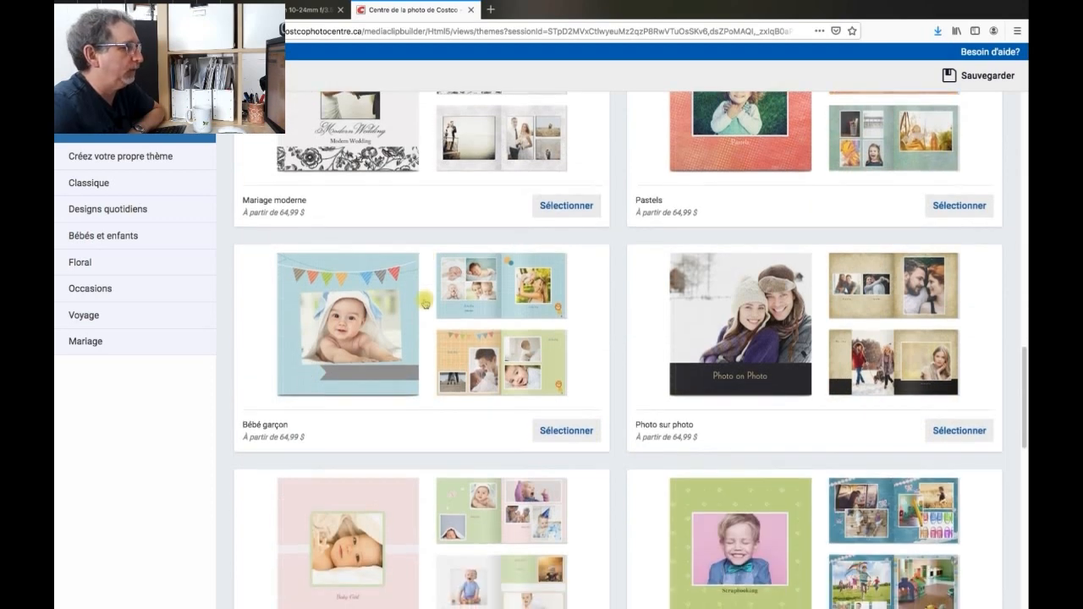
scroll(425, 303, down, 8)
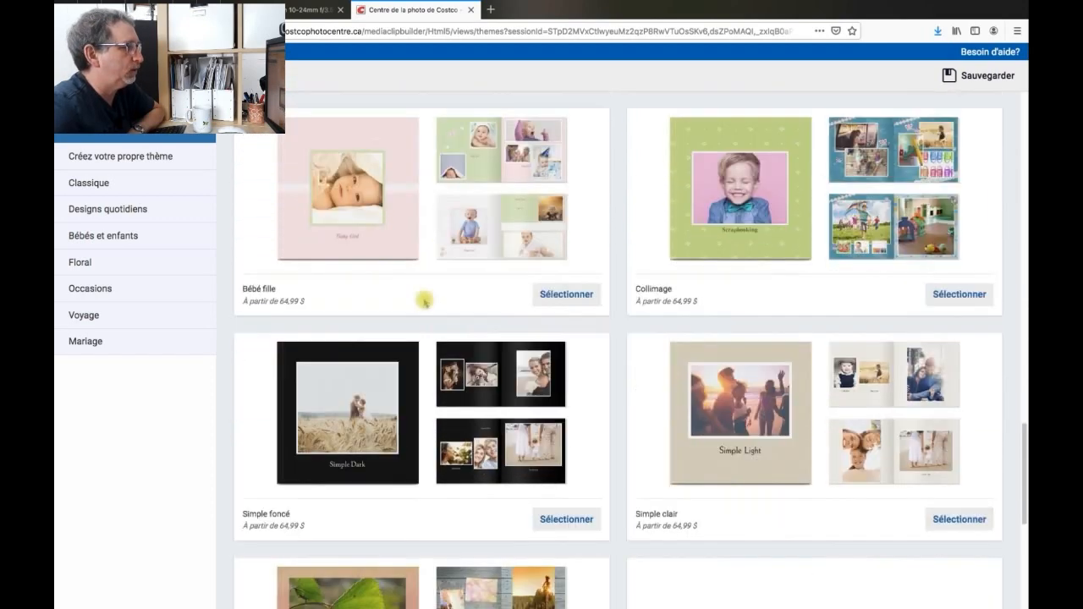
scroll(425, 300, down, 4)
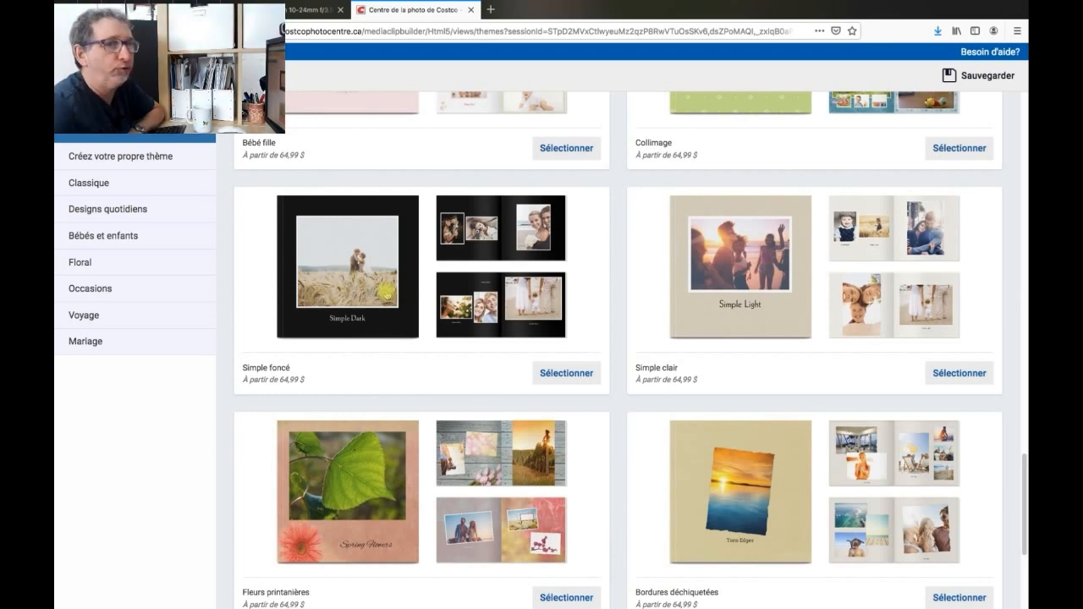
click(567, 373)
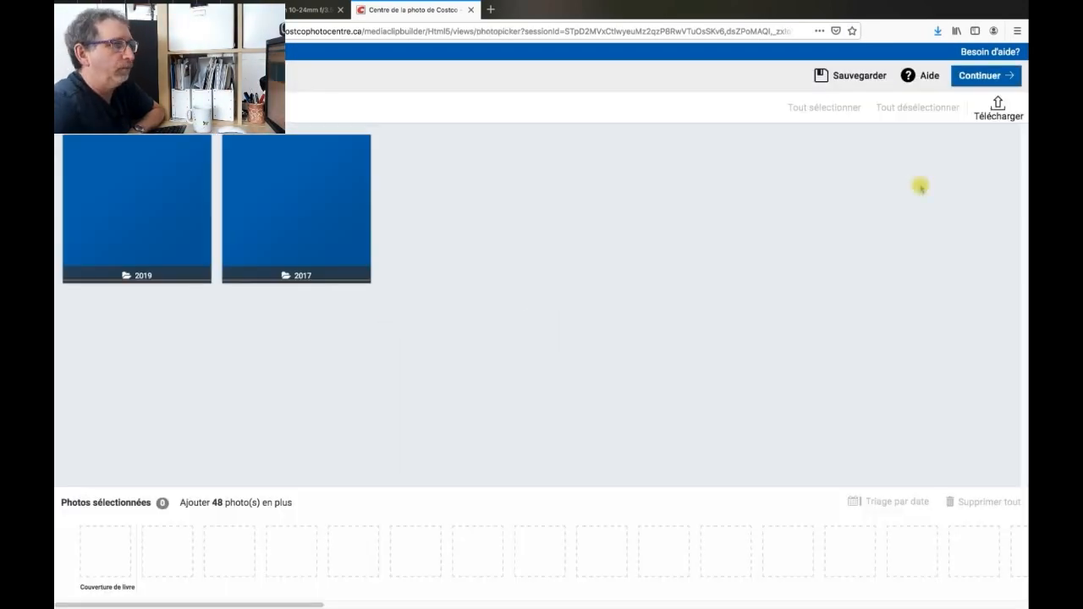
Start a photo upload from the computer into a new album named "armada"
click(998, 107)
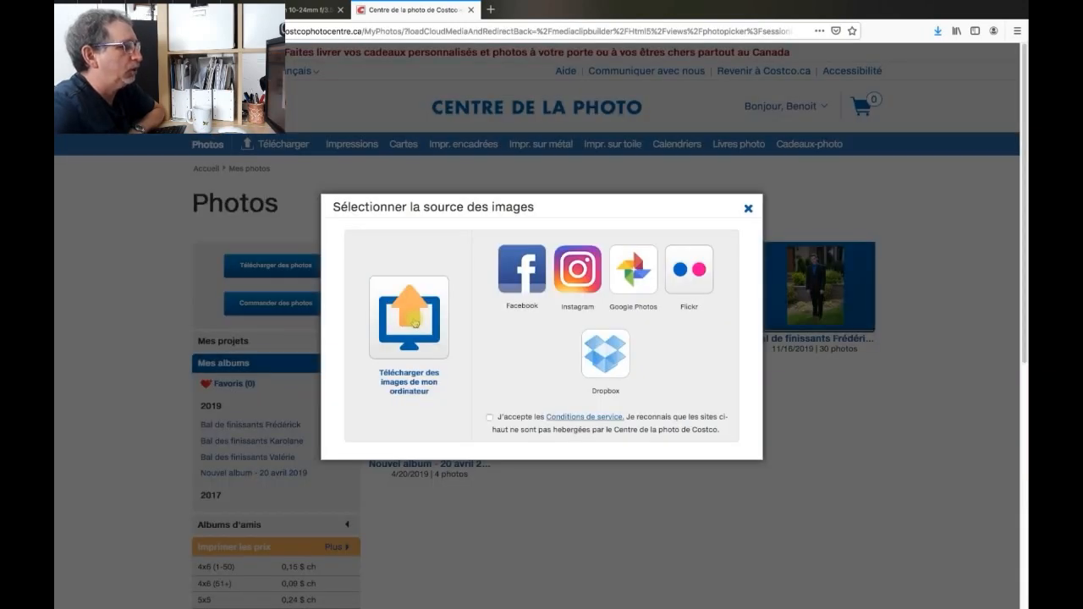
click(414, 322)
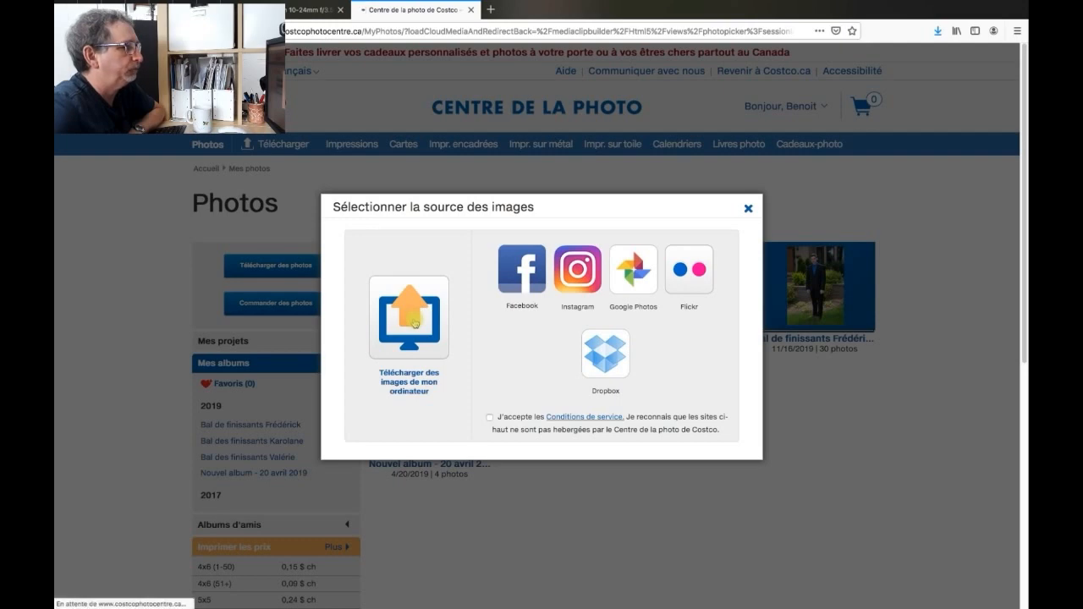
drag(326, 225, 491, 227)
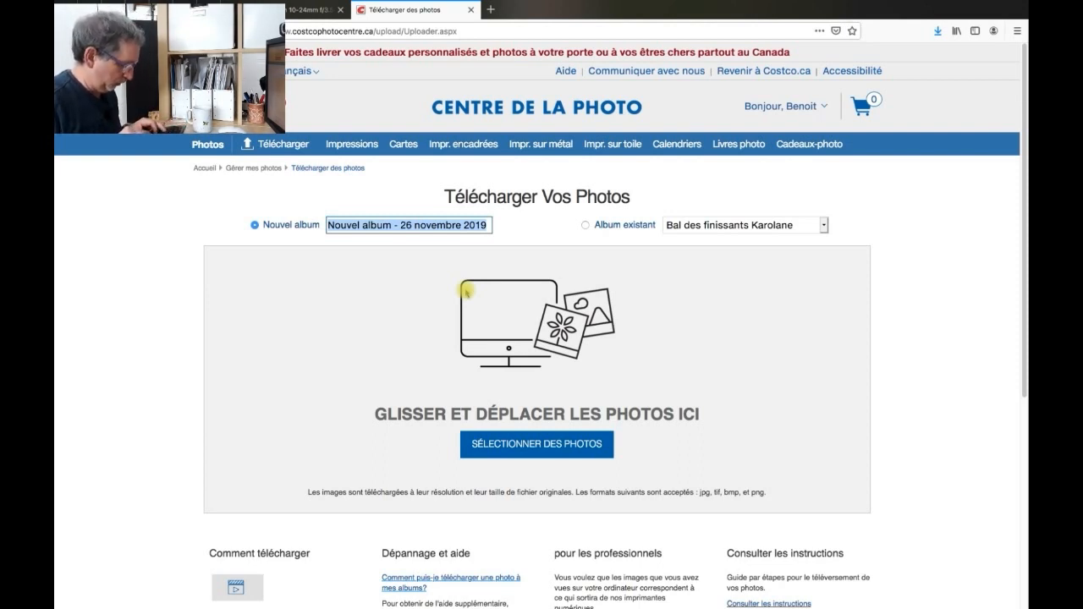
text(armada)
scroll(504, 404, down, 1)
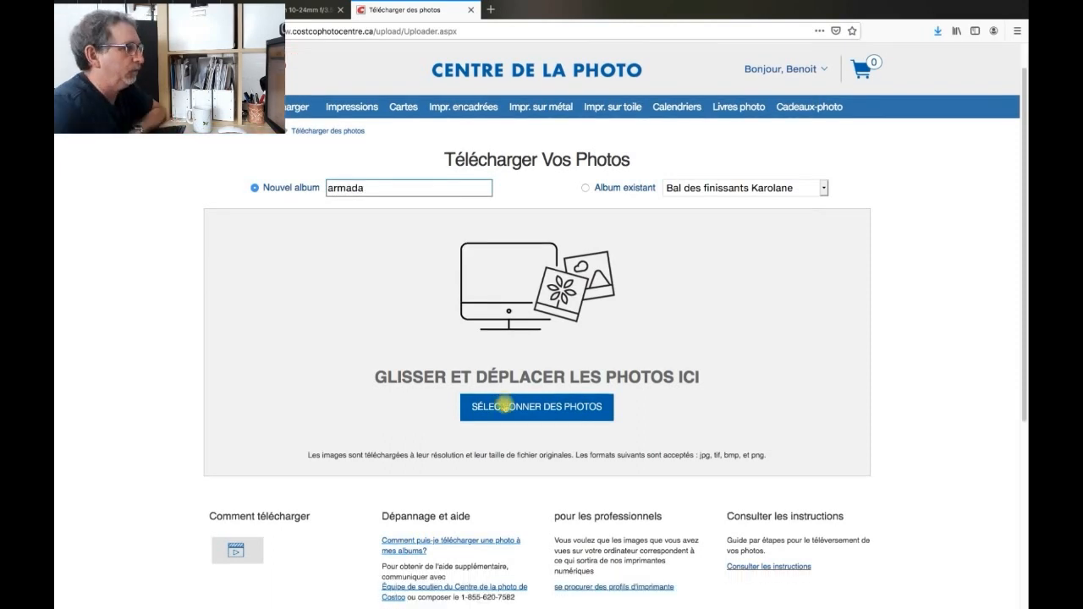
Add 3.jpg, 5.jpg, 1.jpg and 2.jpg from the armada 23-11-19 folder and upload them to the album
click(498, 233)
scroll(648, 225, down, 1)
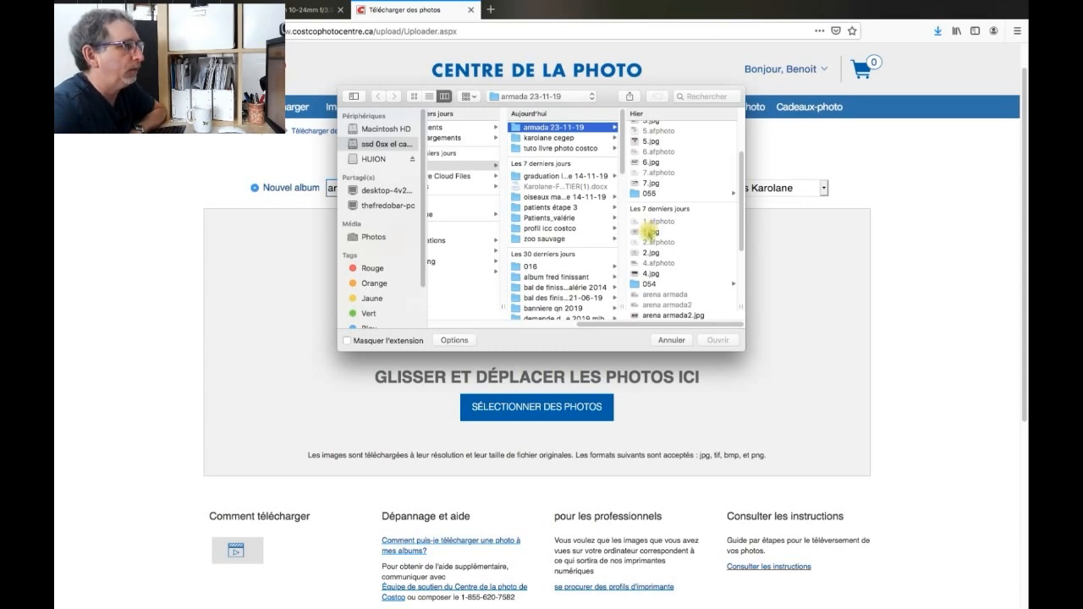
click(648, 231)
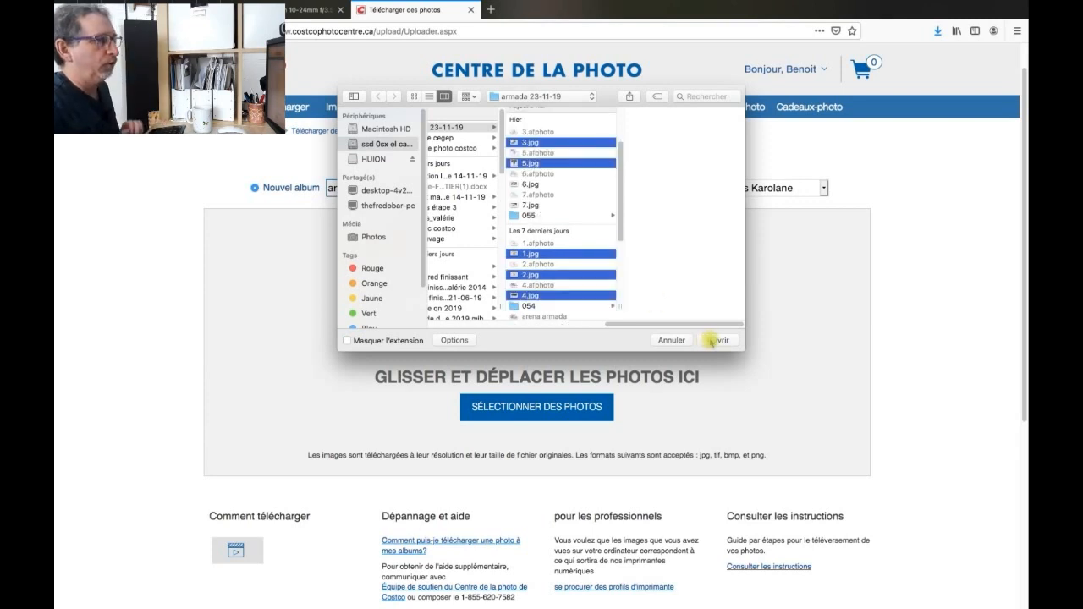
click(711, 342)
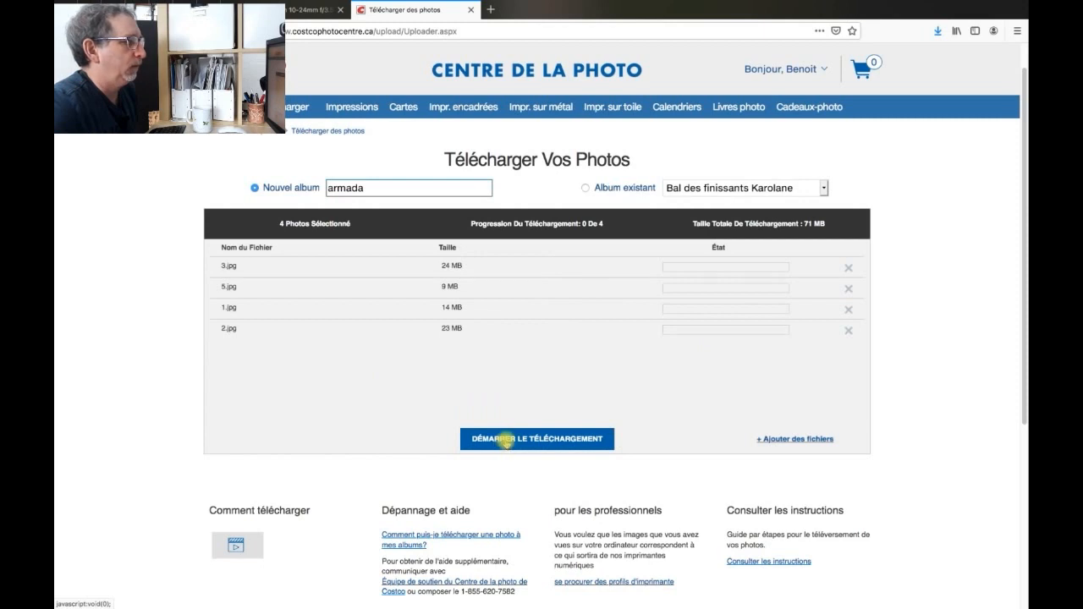
click(505, 440)
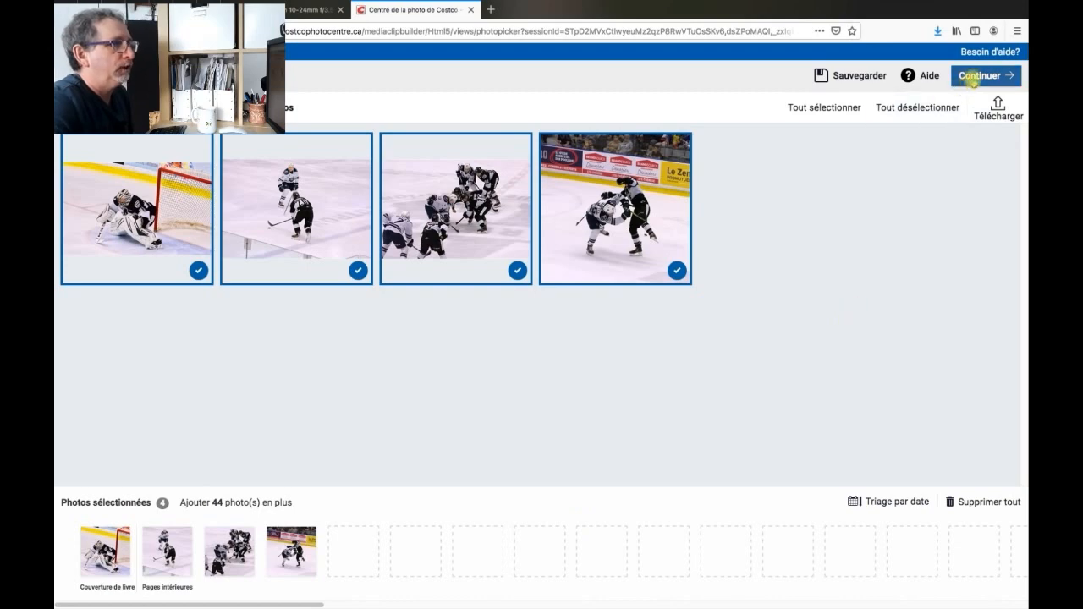
Continue to the book editor with the four selected photos, accepting empty pages
click(975, 76)
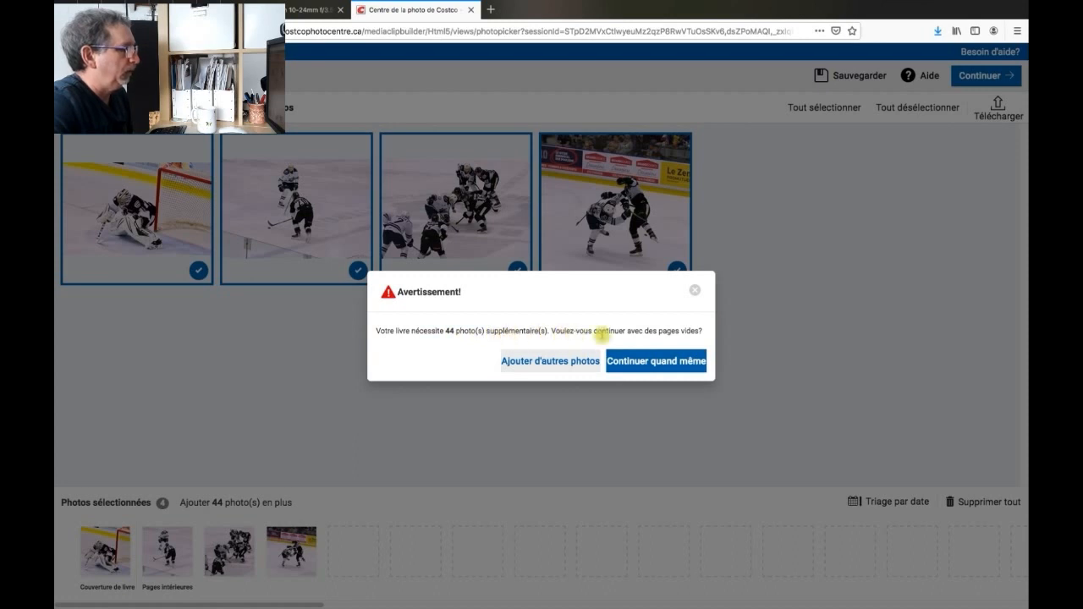
click(655, 364)
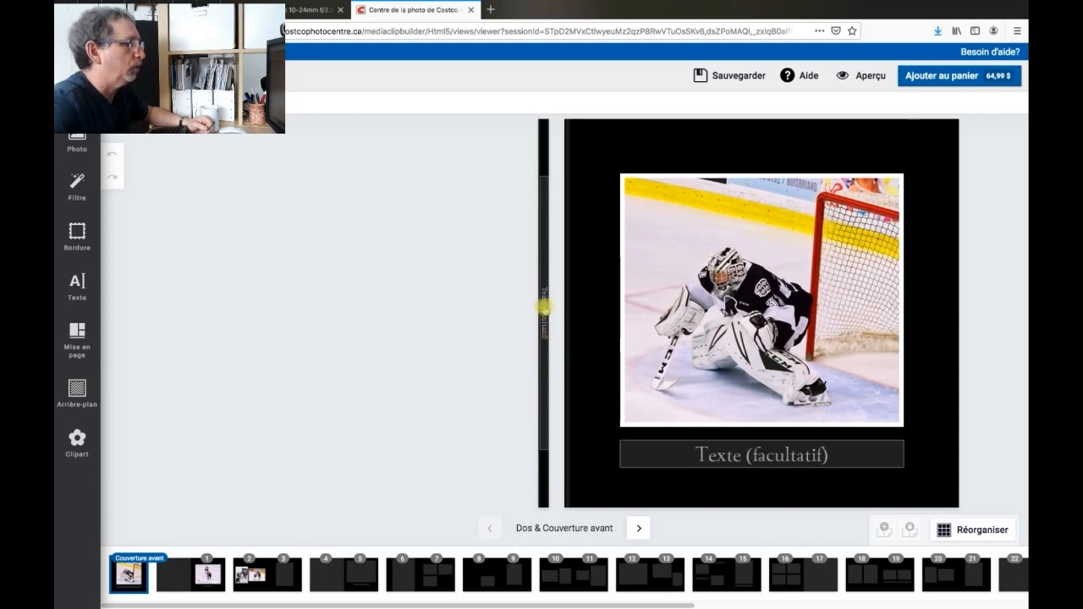
Check the spine's optional text box, then delete the optional text box below the front cover photo
click(544, 306)
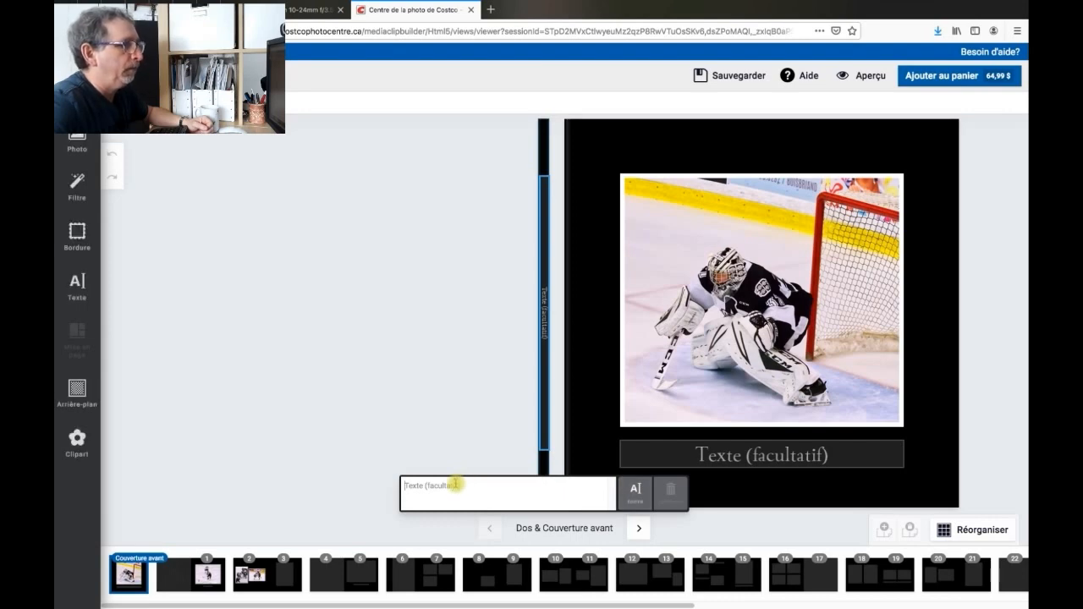
click(485, 405)
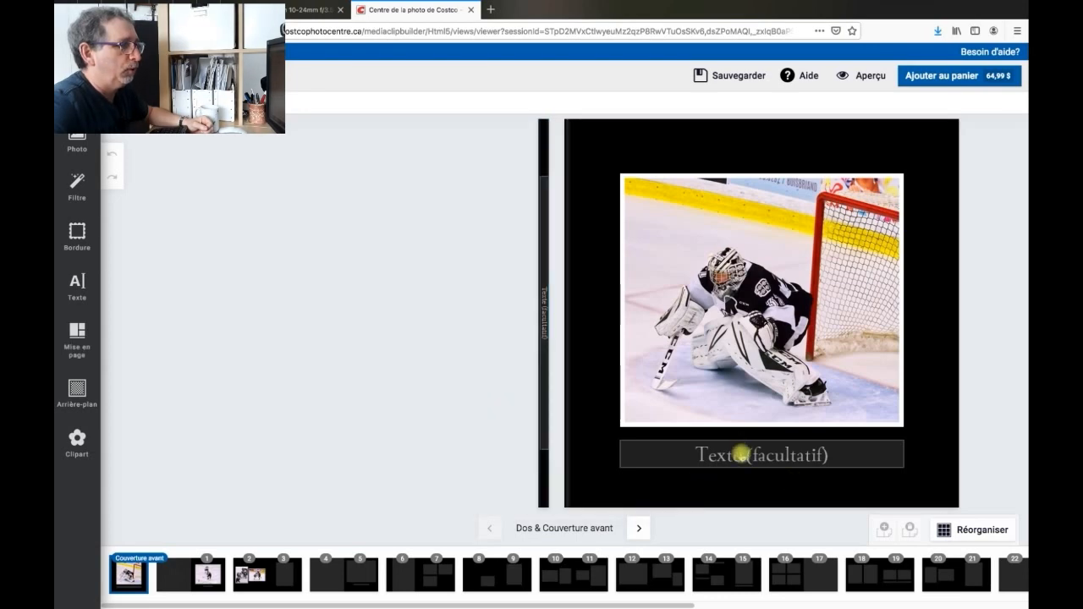
click(742, 455)
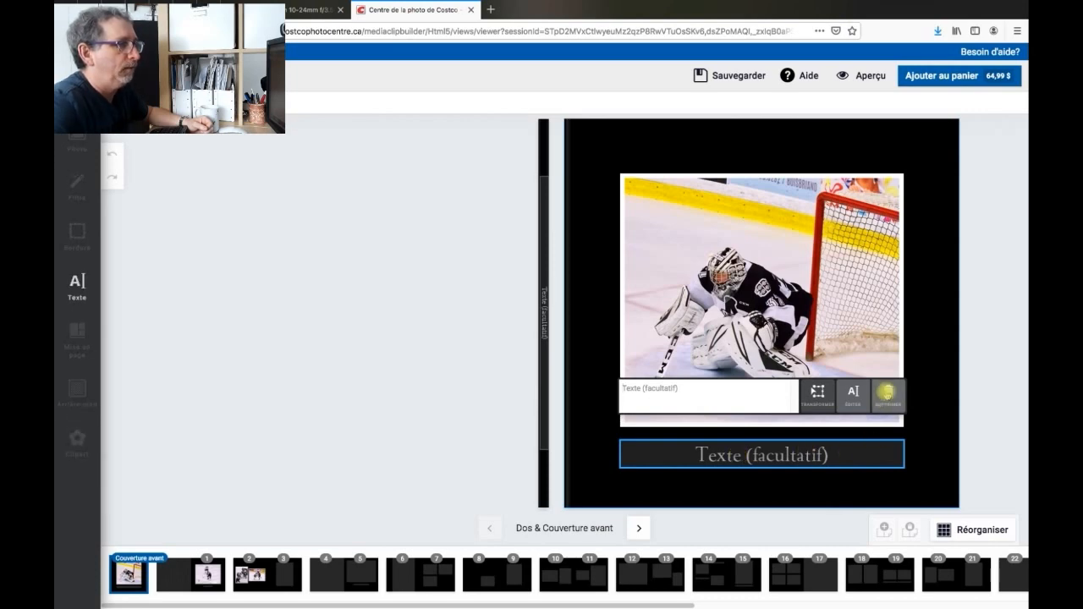
click(886, 392)
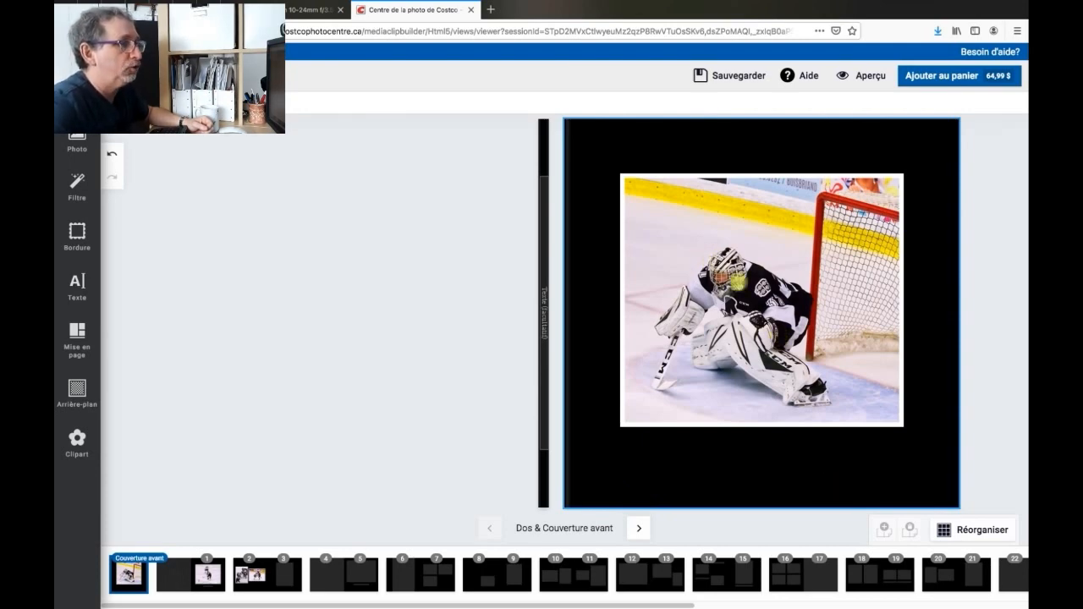
Remove the goalie photo from the front cover and delete its empty photo frame
click(745, 286)
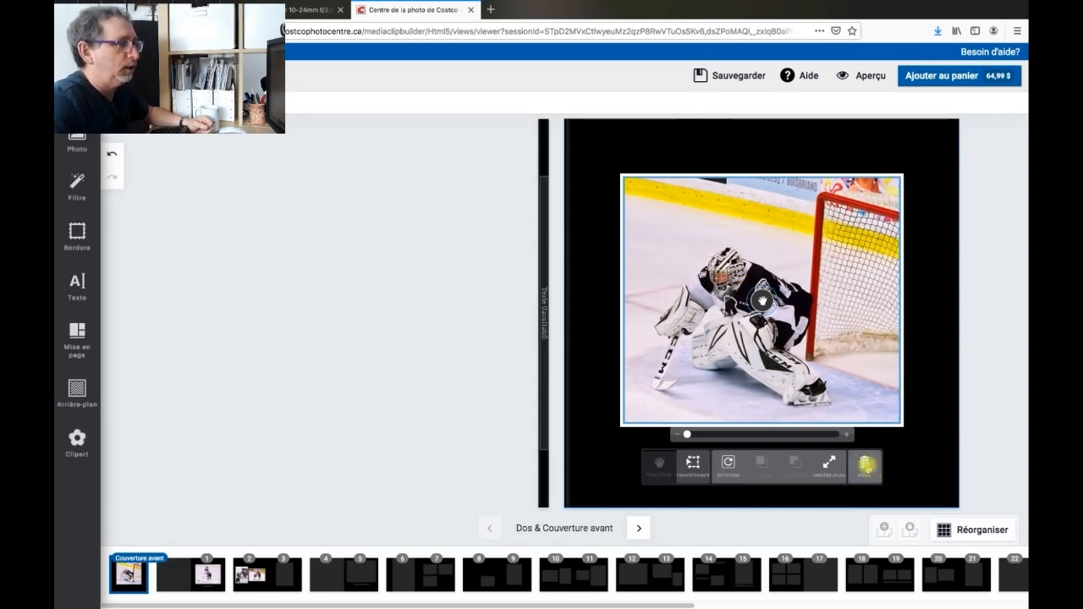
click(865, 465)
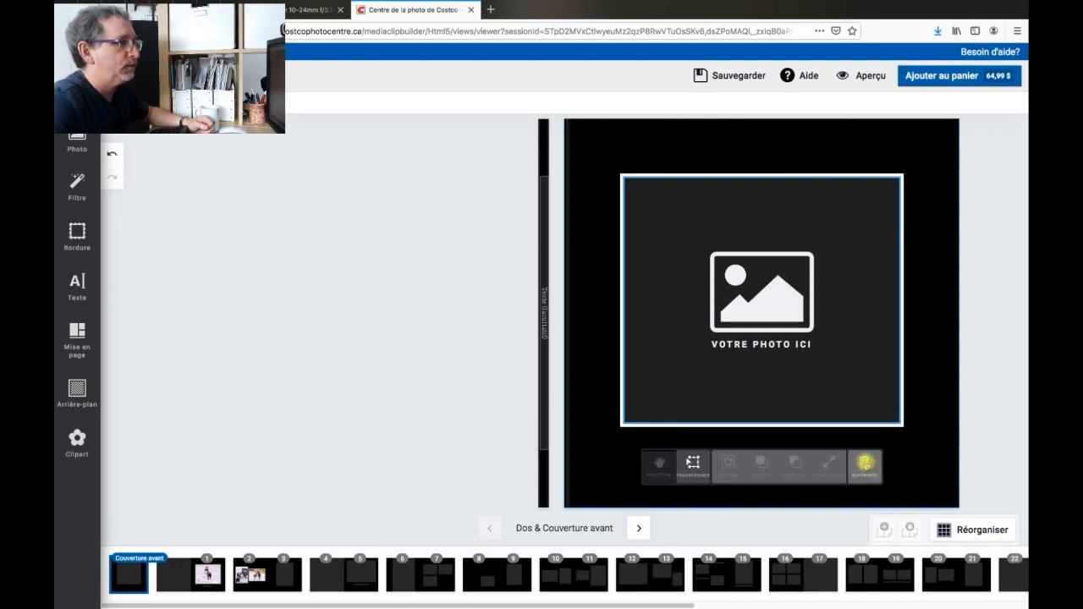
click(864, 463)
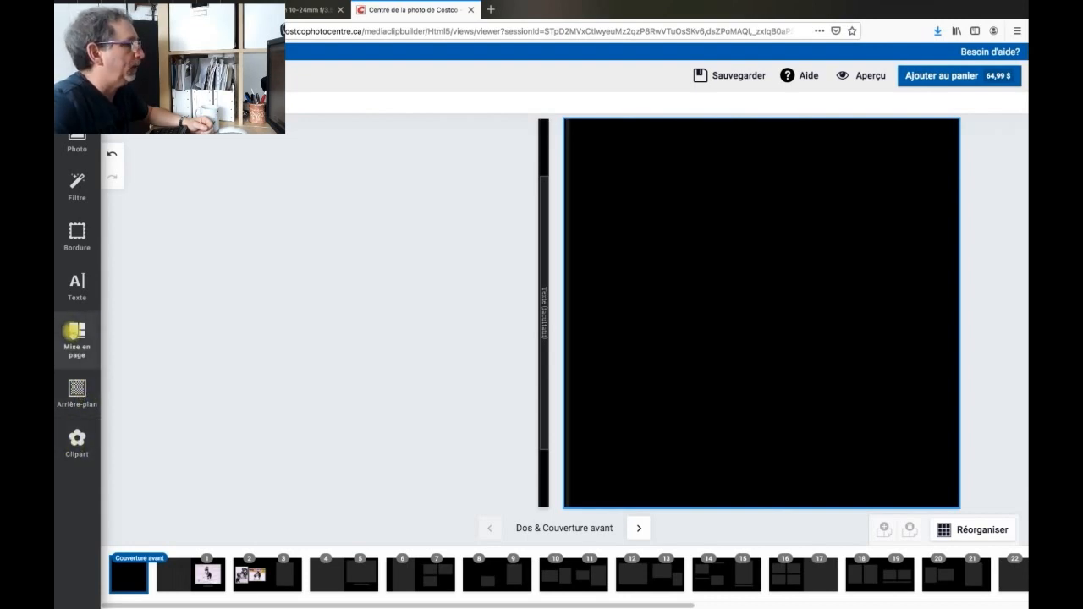
Apply a one-photo layout to the front cover with a centred square frame and a text line below
click(77, 334)
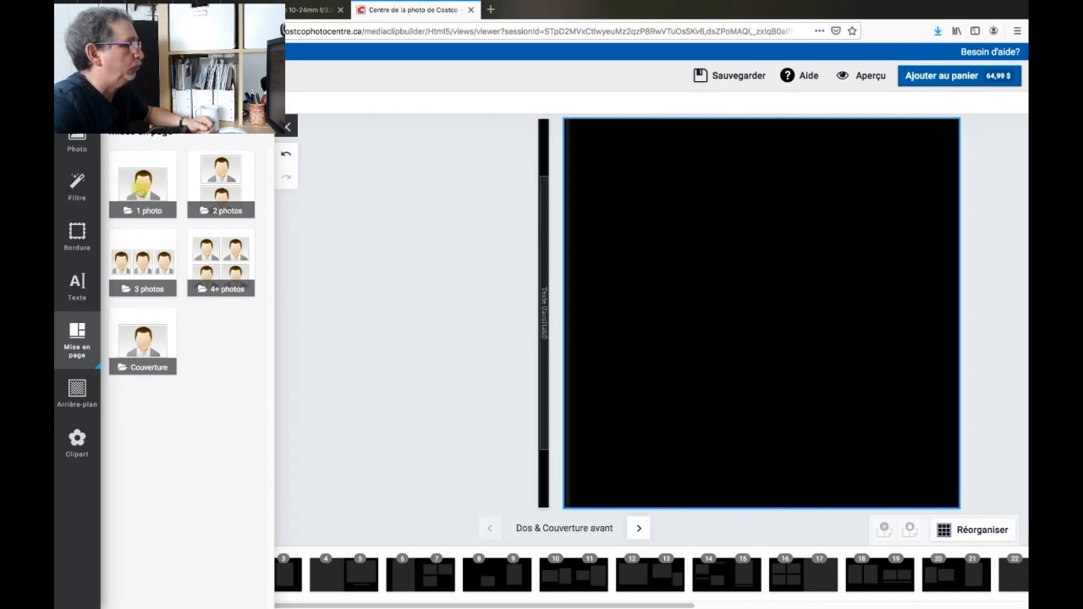
click(140, 188)
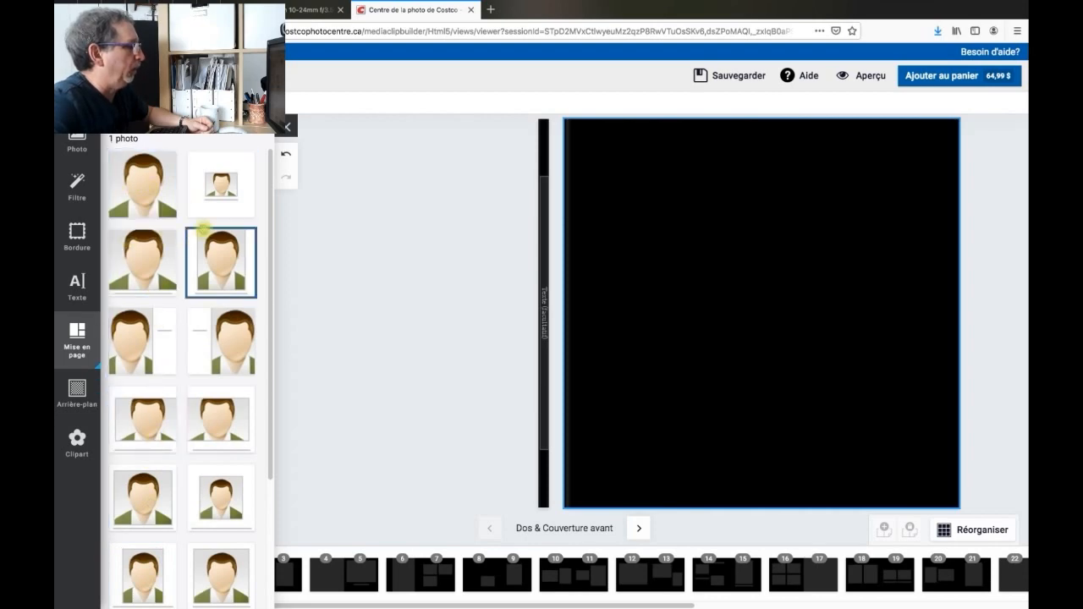
scroll(143, 279, down, 2)
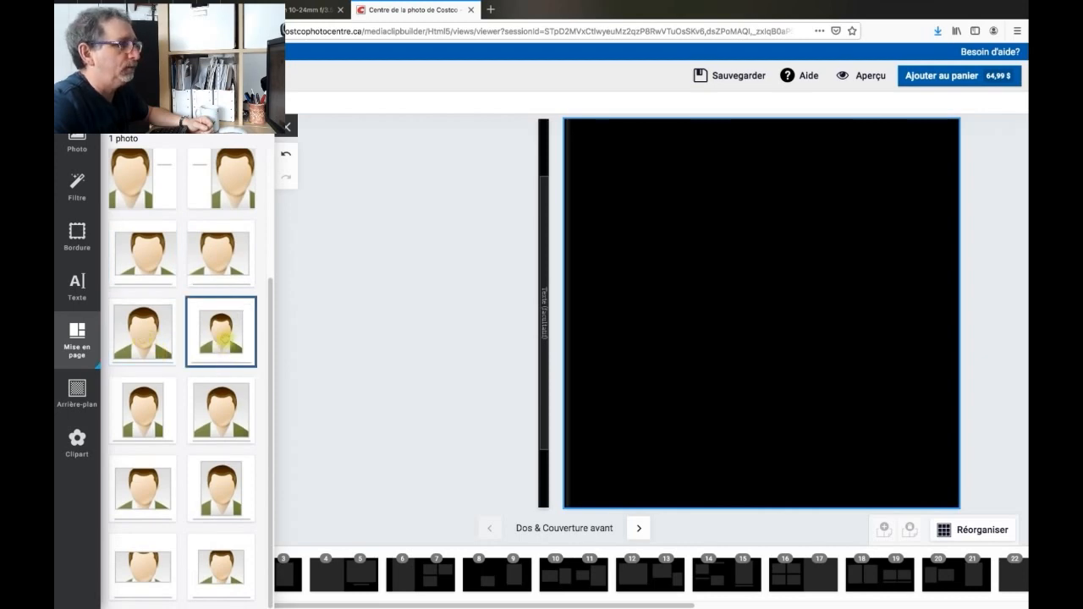
click(224, 338)
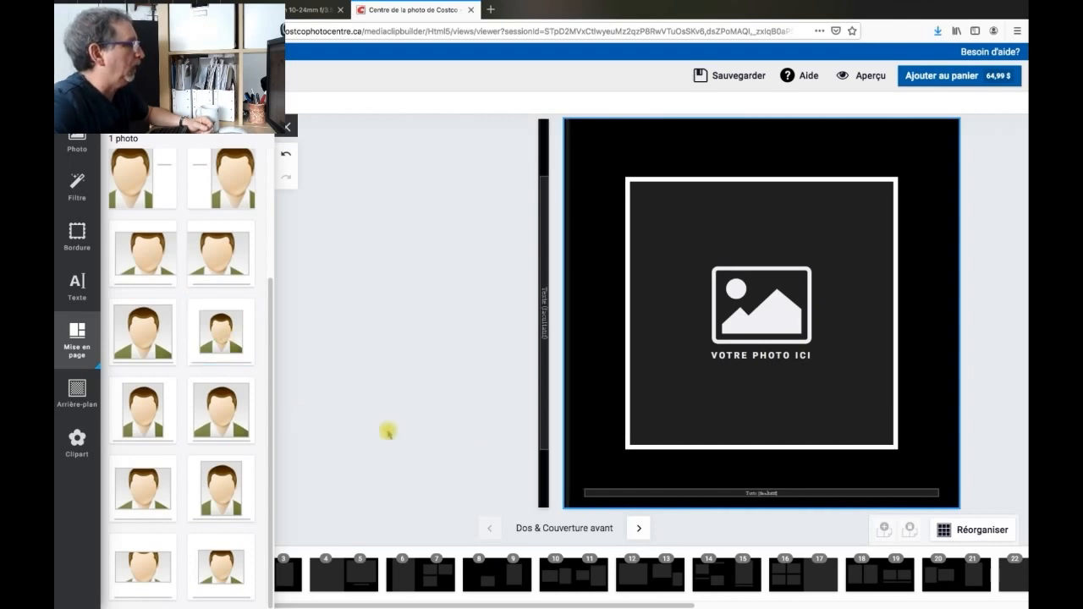
Place the goalie photo in the front cover frame and shift the image slightly toward the right inside it
click(77, 142)
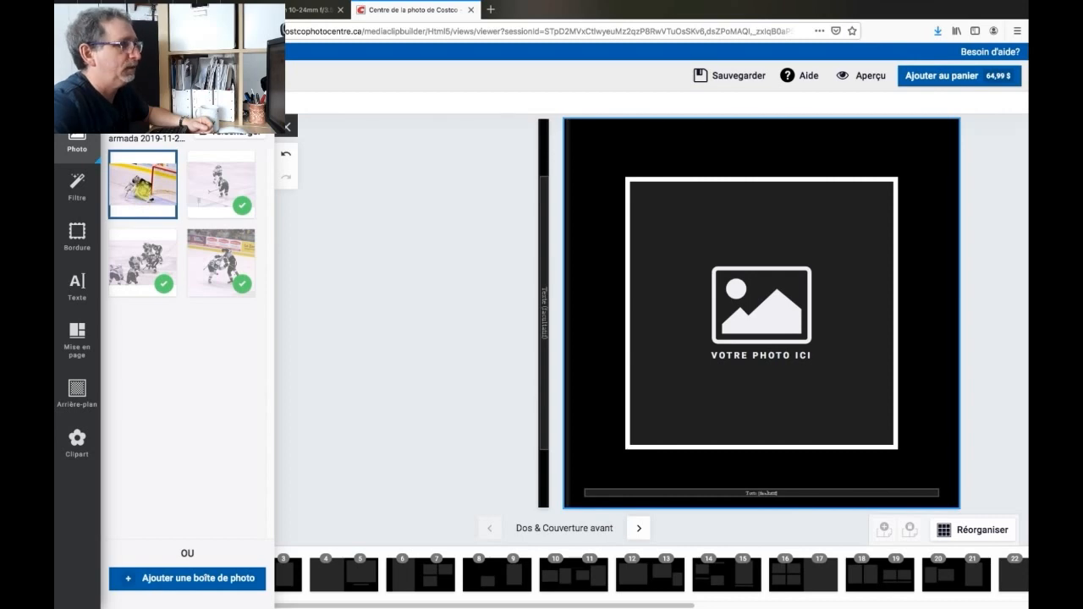
drag(140, 190, 732, 279)
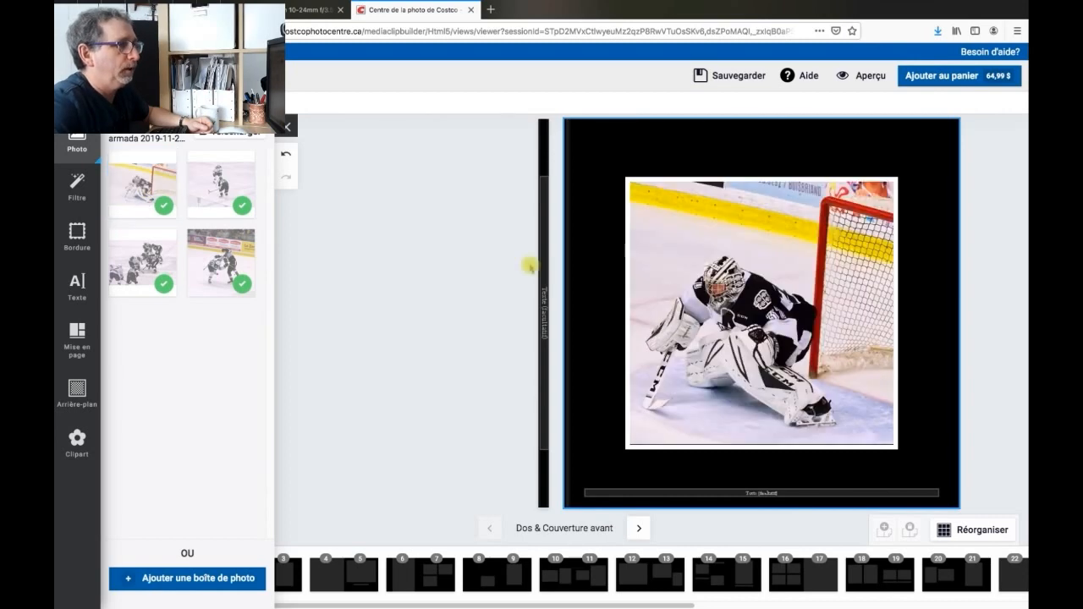
click(753, 316)
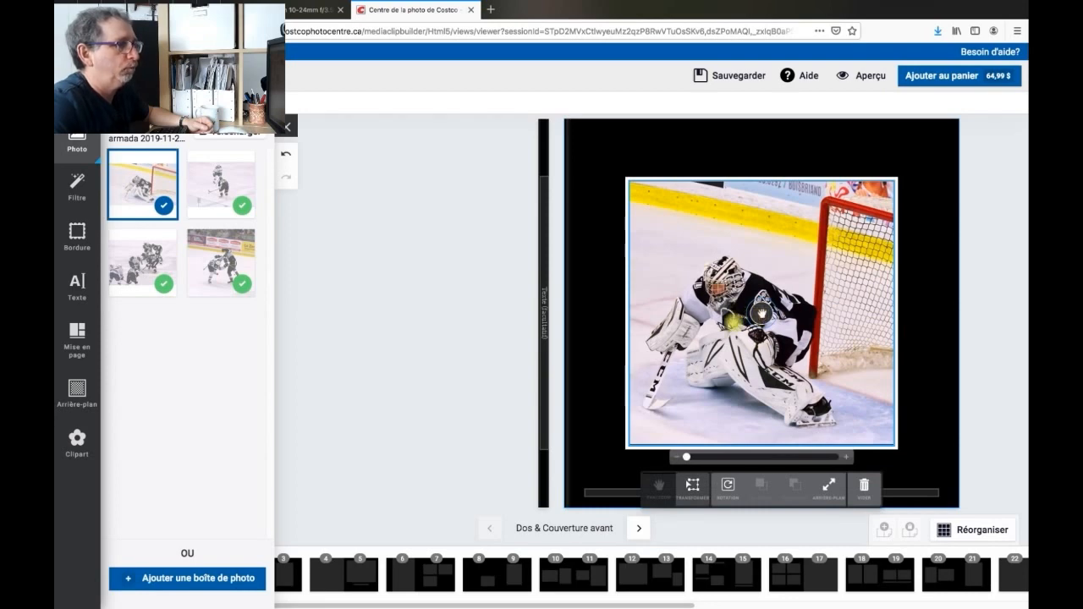
mouse_move(762, 315)
mouse_down()
mouse_move(760, 292)
mouse_move(739, 292)
mouse_move(773, 292)
mouse_move(771, 302)
mouse_up()
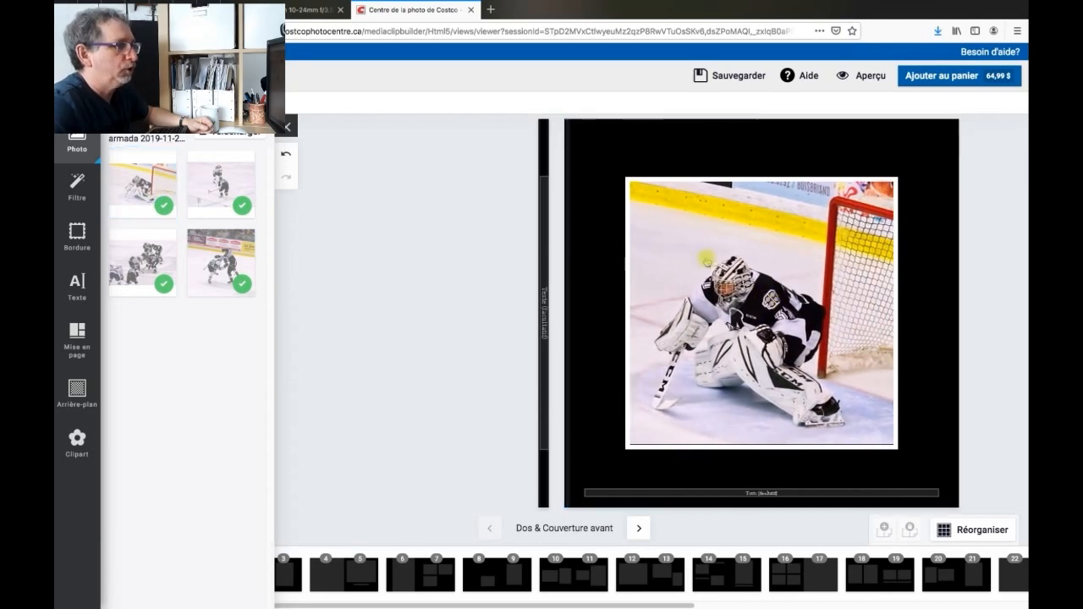
Enlarge the front cover photo frame outward from both upper corners and reposition the goalie image slightly to the right inside it
click(707, 258)
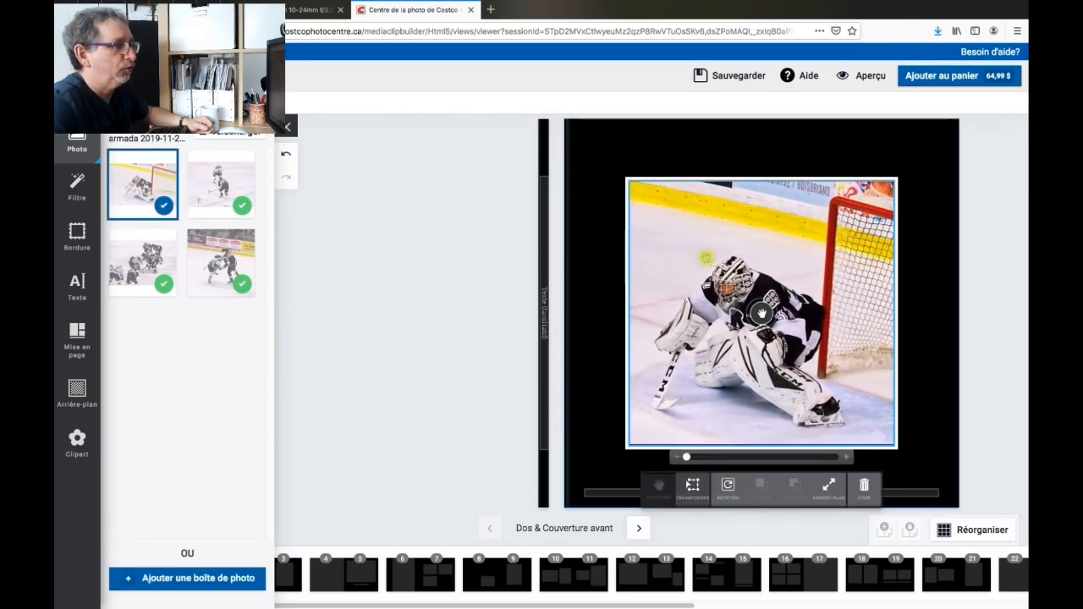
click(691, 488)
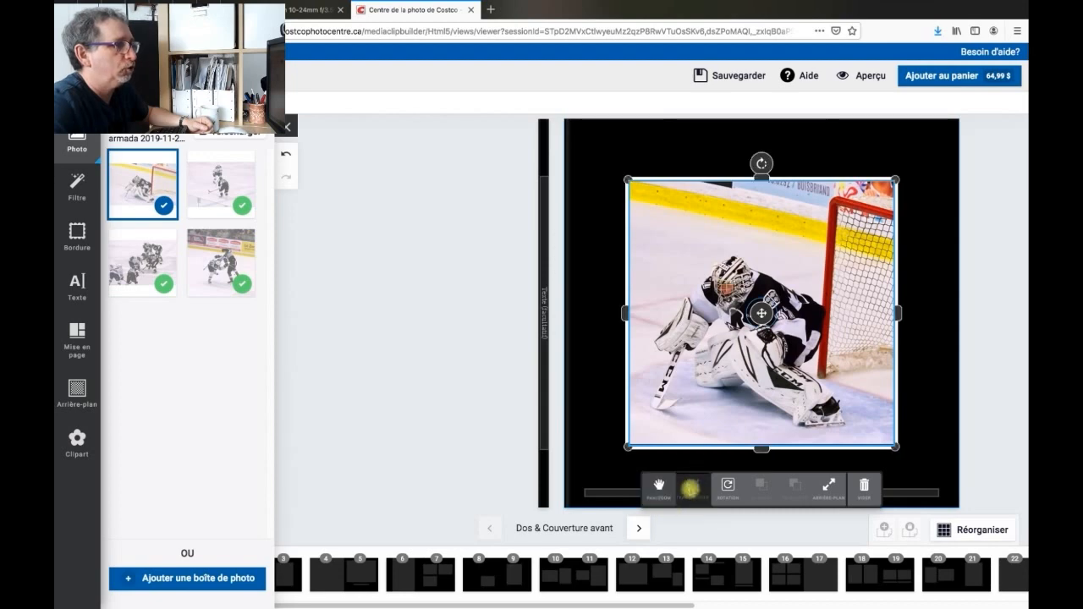
drag(625, 180, 588, 157)
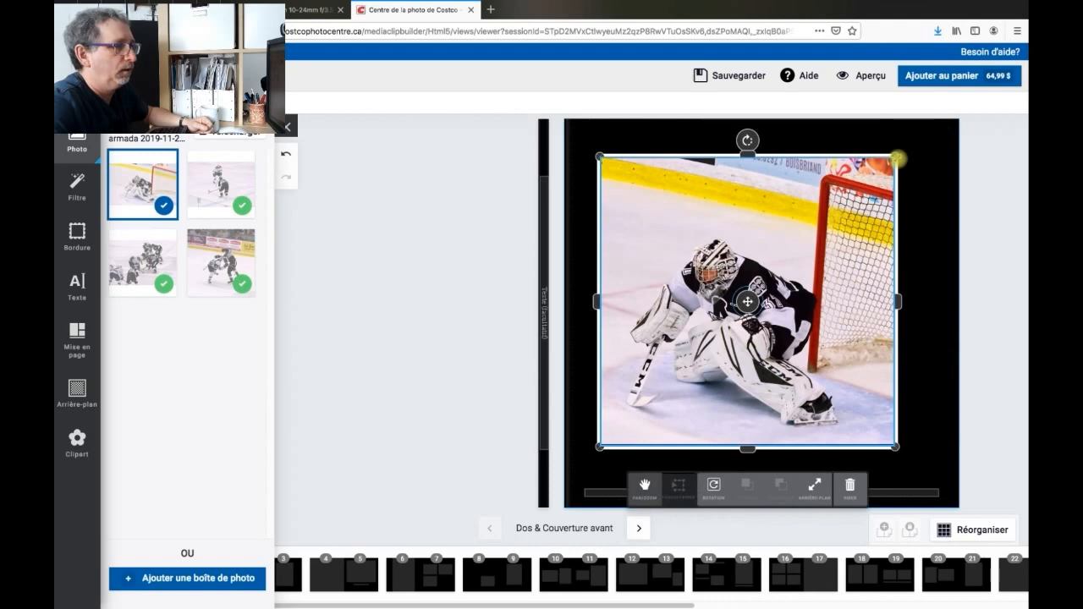
drag(914, 153, 928, 149)
click(806, 398)
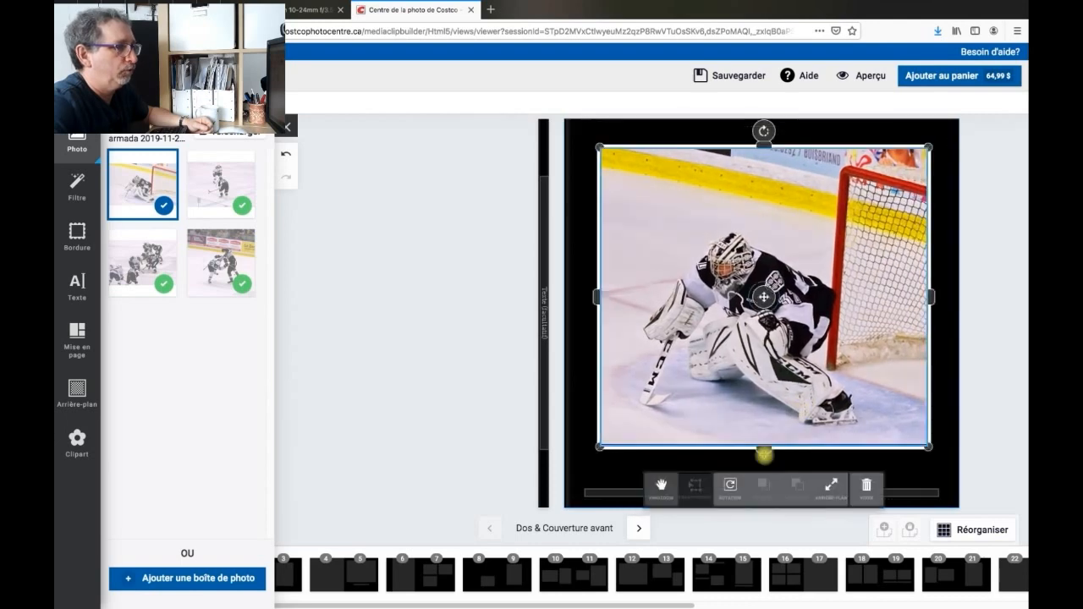
click(764, 463)
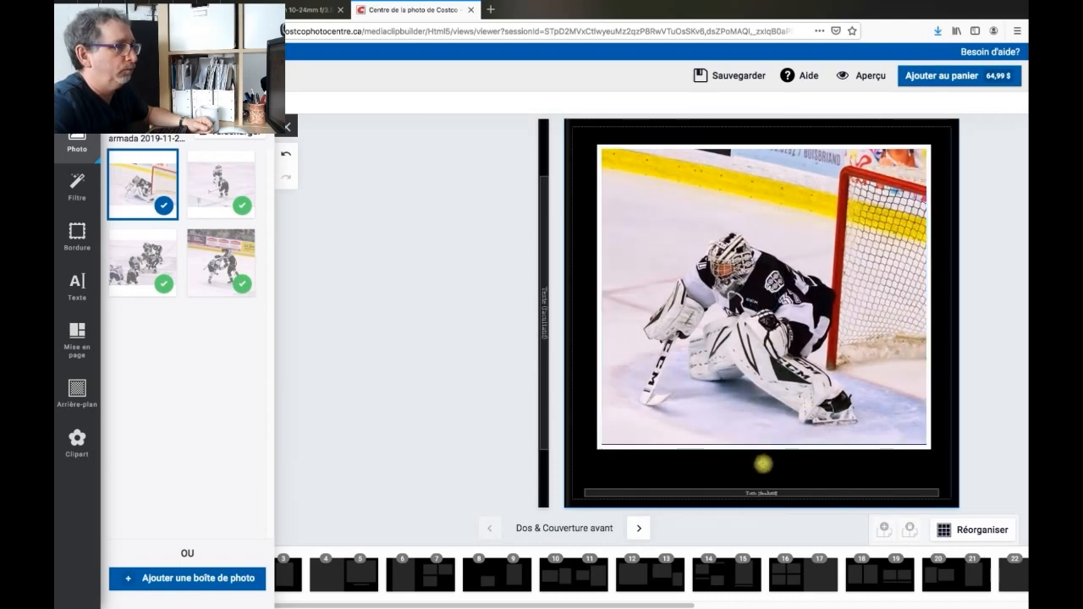
click(763, 439)
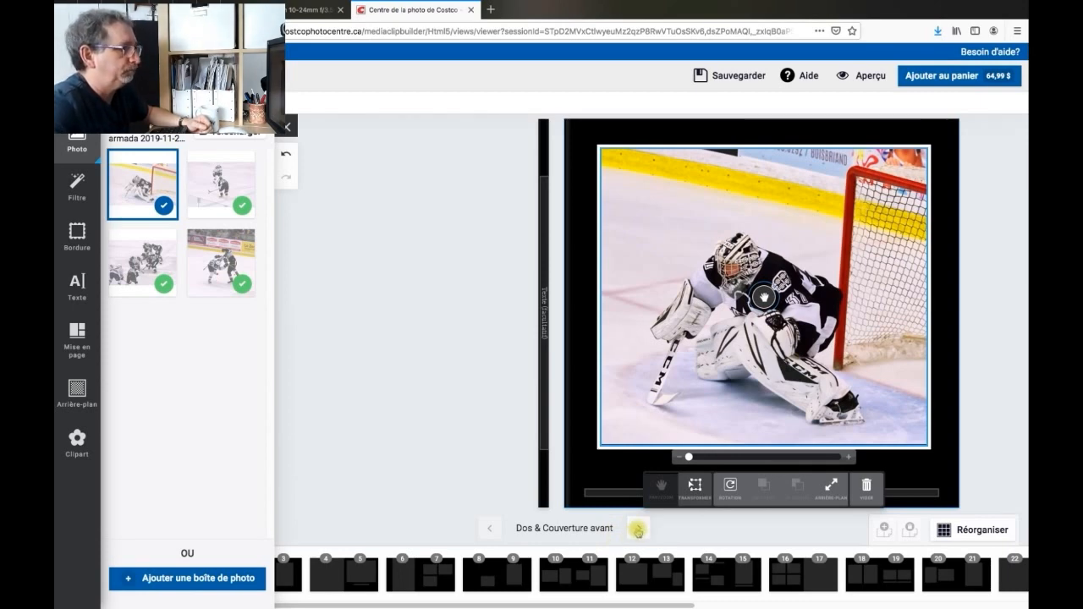
Go to page 1 and delete the optional text box below its photo
click(638, 529)
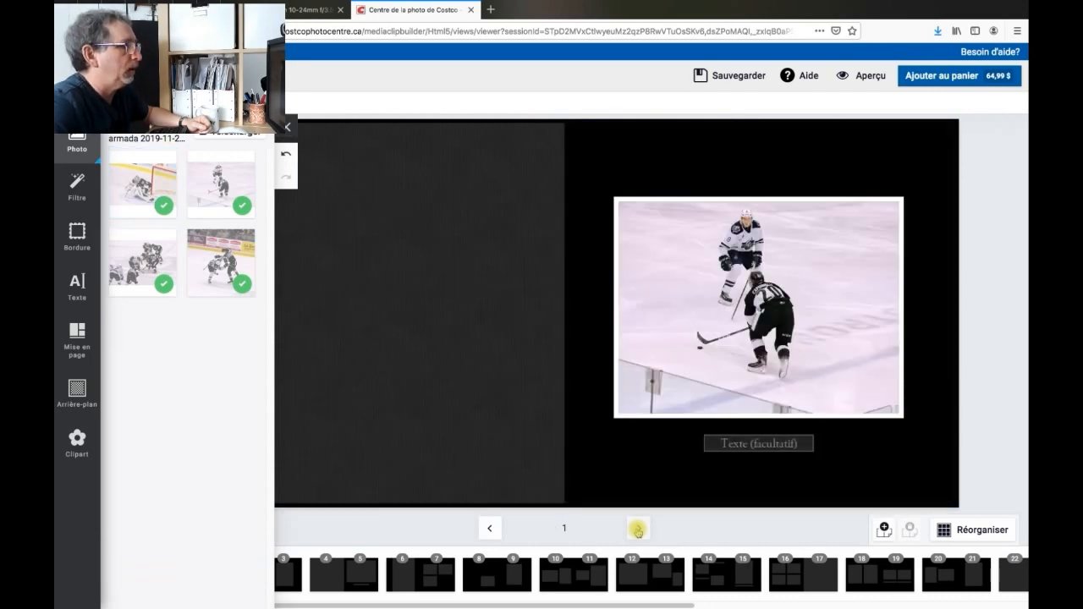
click(444, 190)
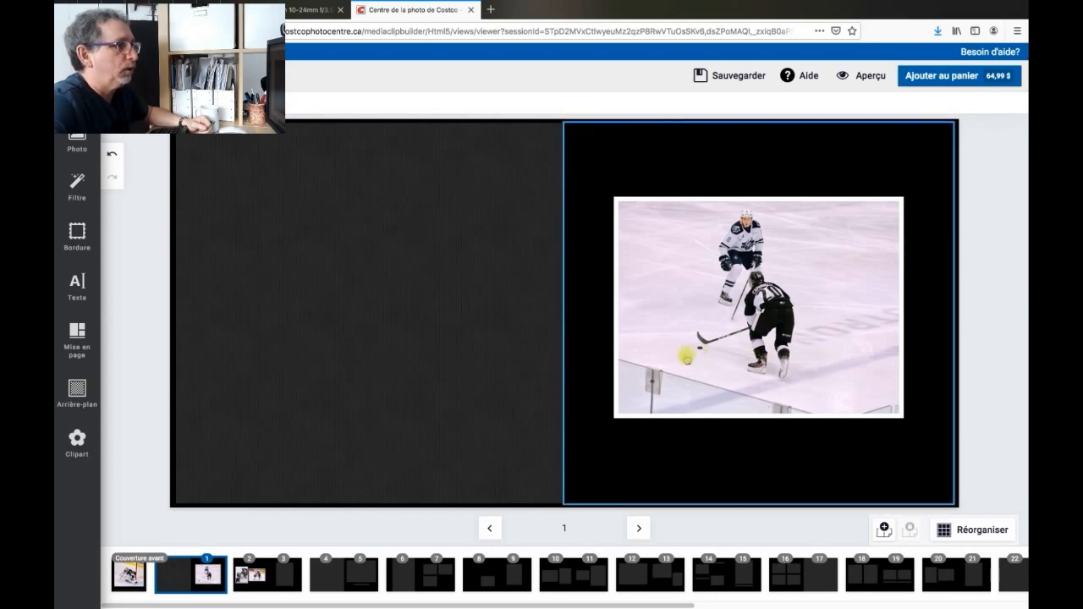
click(699, 325)
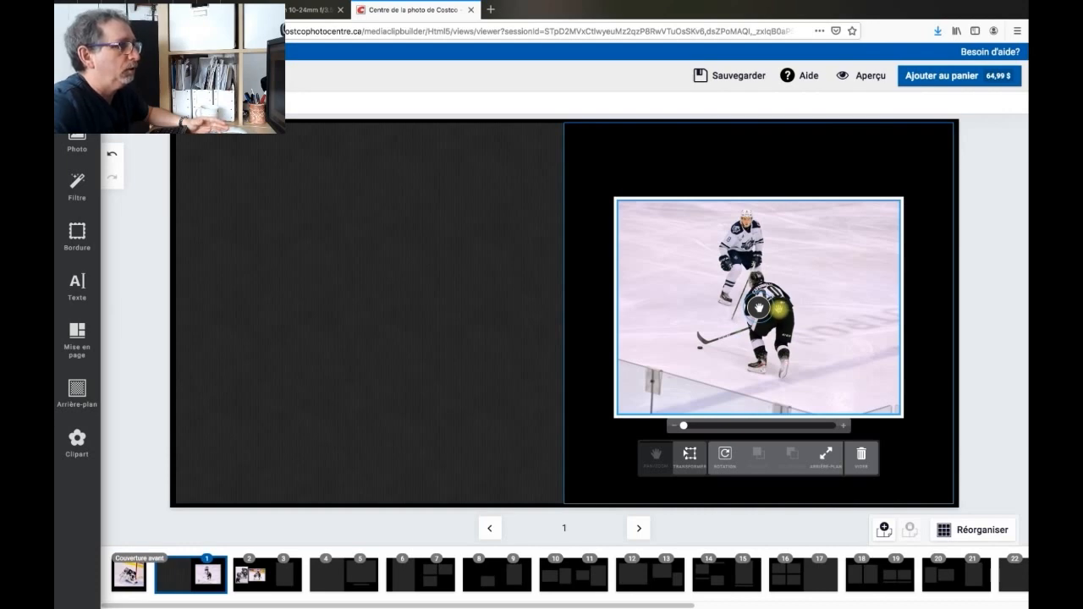
click(687, 180)
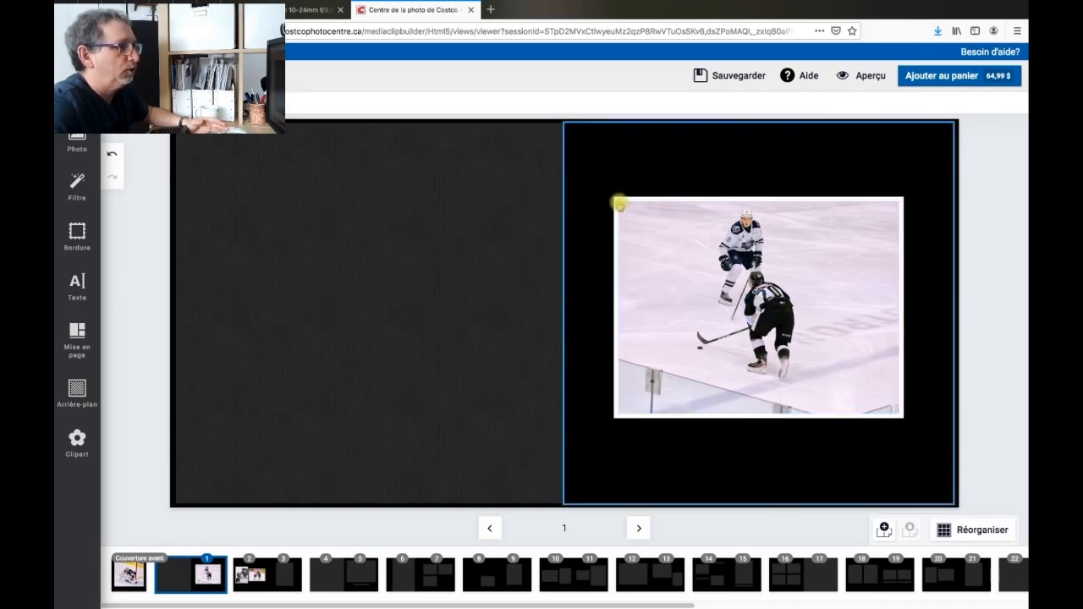
Remove the white border from the photo on page 1
click(777, 297)
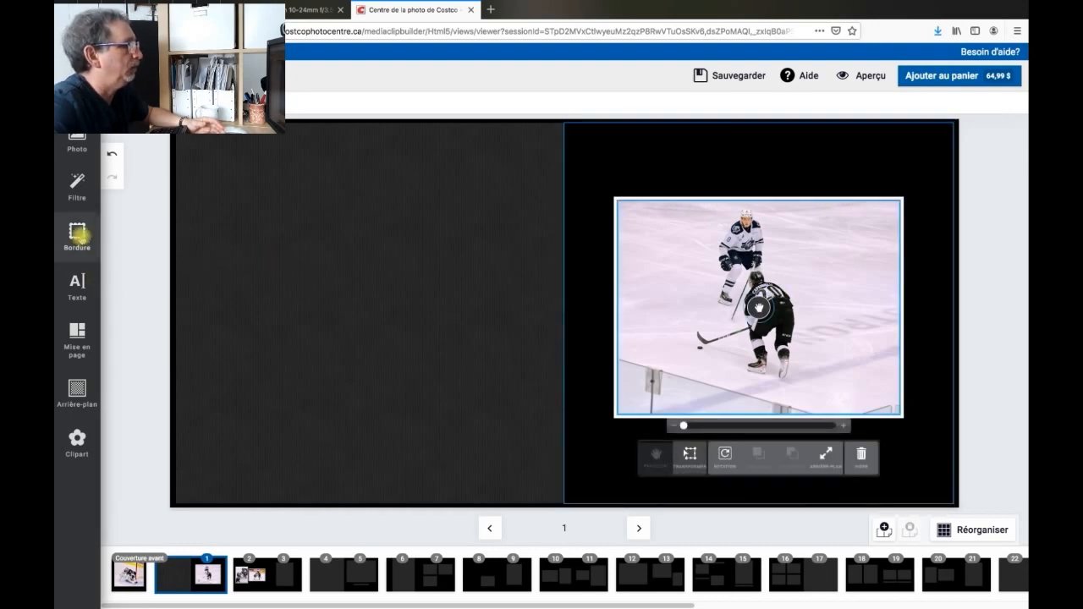
click(78, 235)
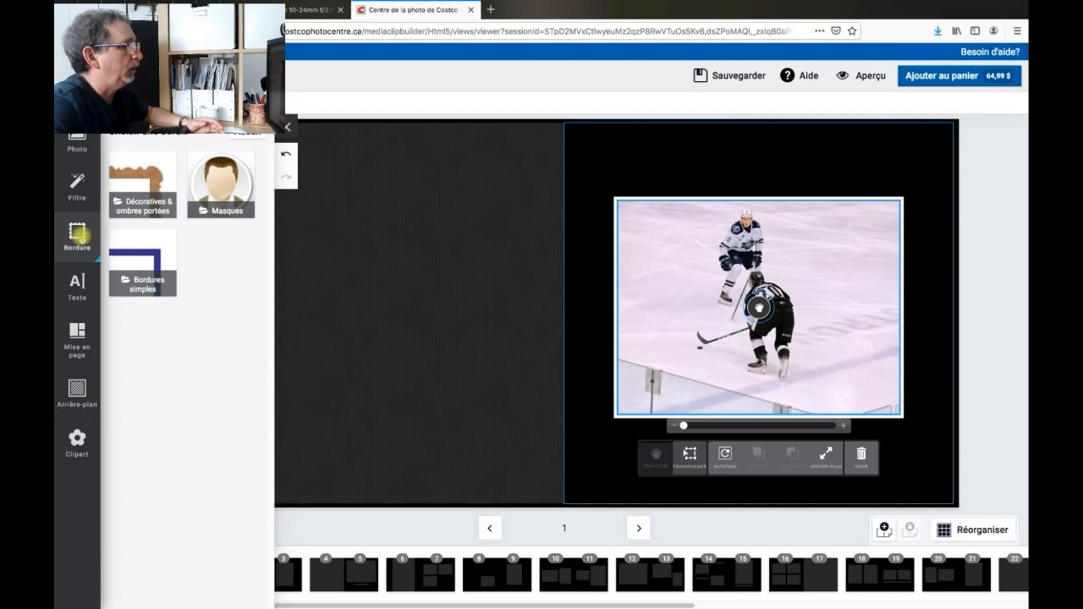
click(238, 137)
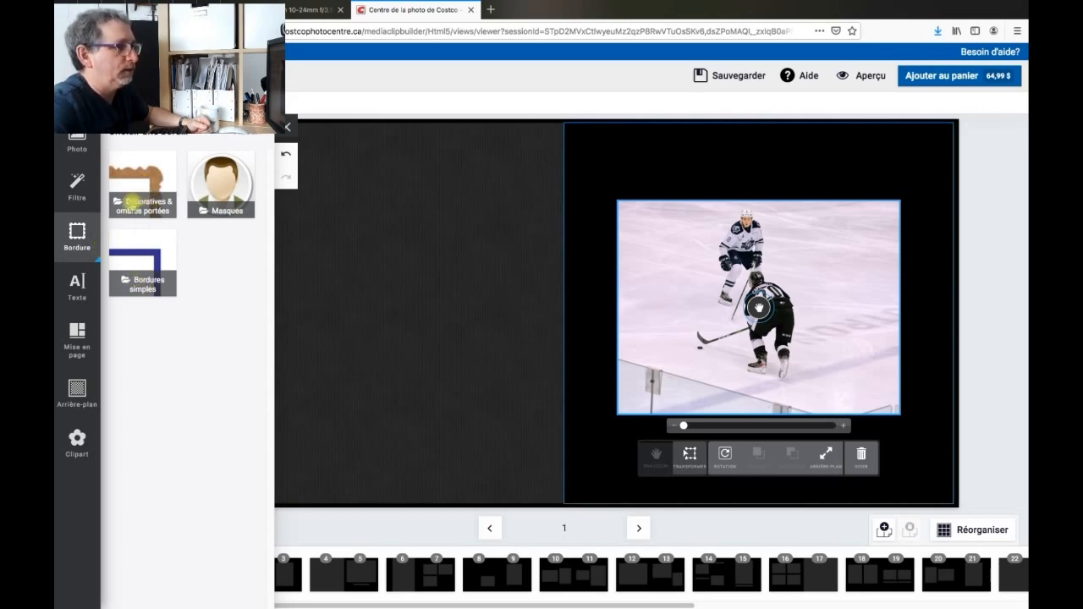
click(132, 203)
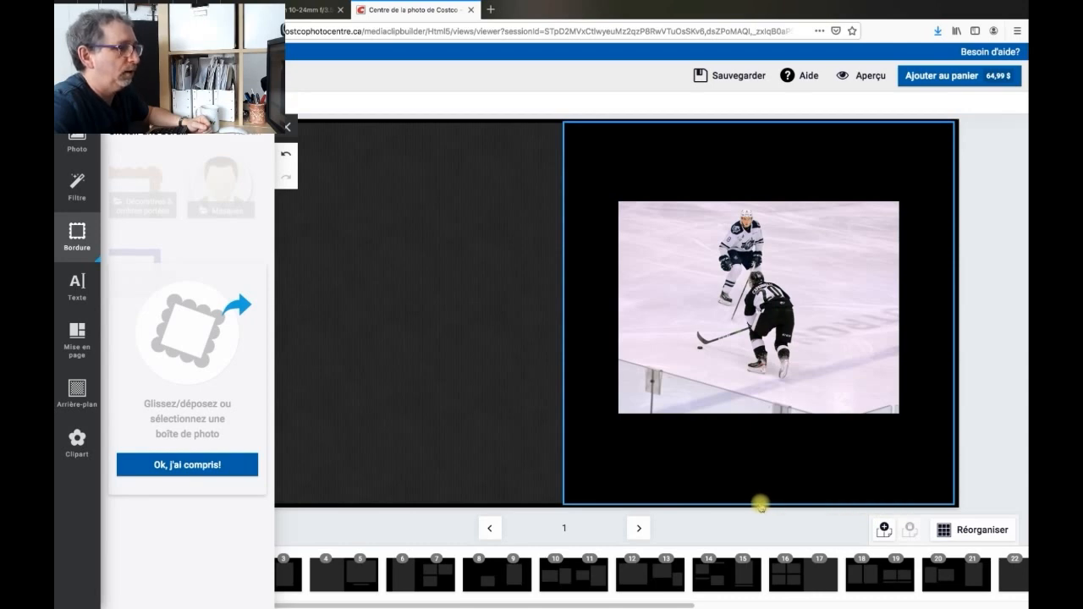
click(737, 291)
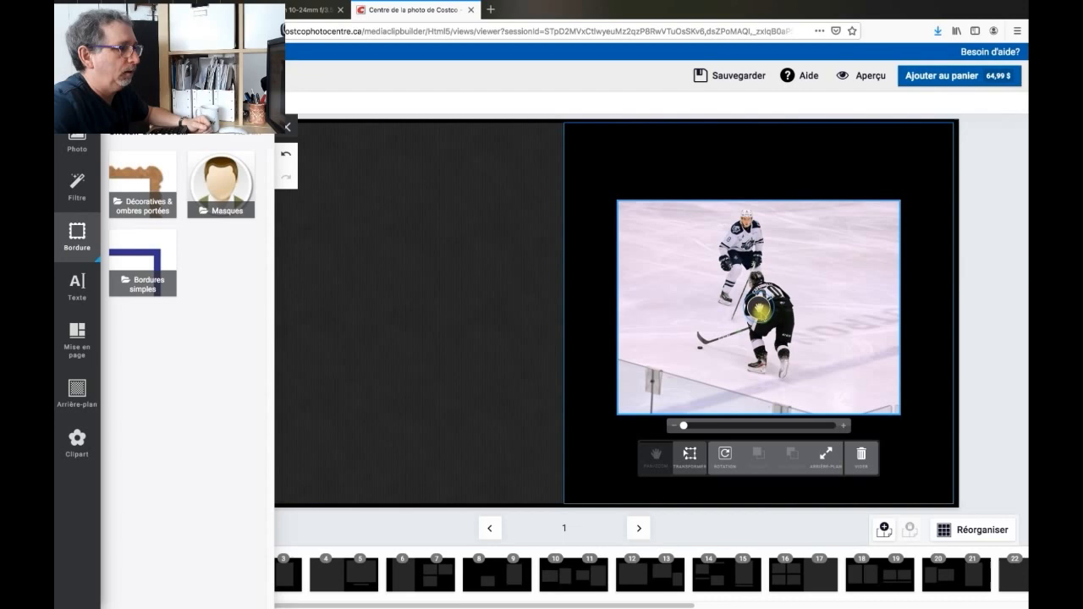
click(761, 313)
click(763, 322)
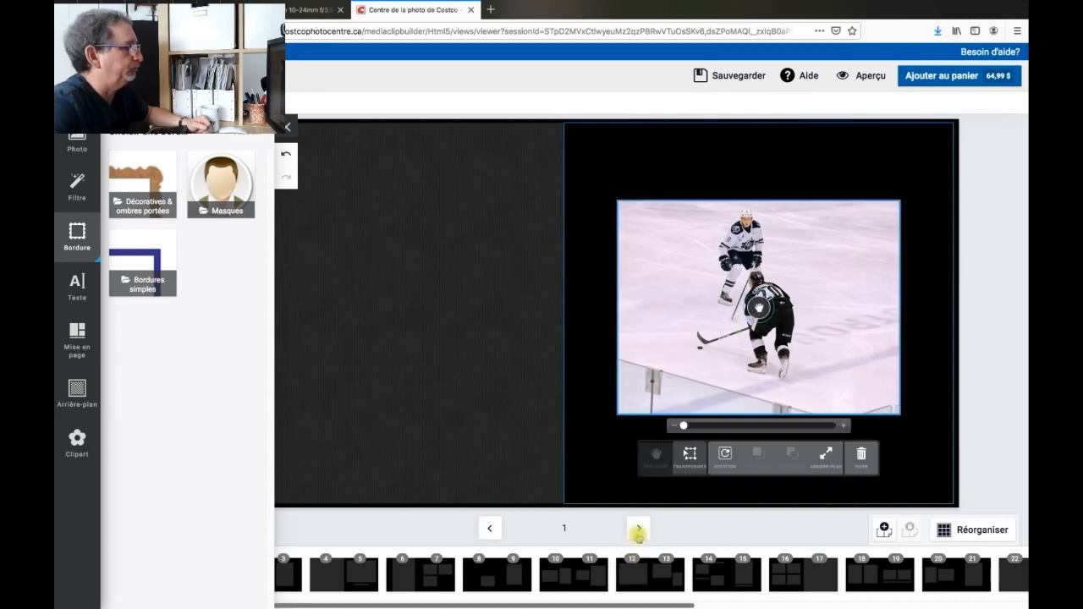
Clear spread 2-3 by deleting both photos with their frames on page 2 and the empty photo frame on page 3
click(638, 528)
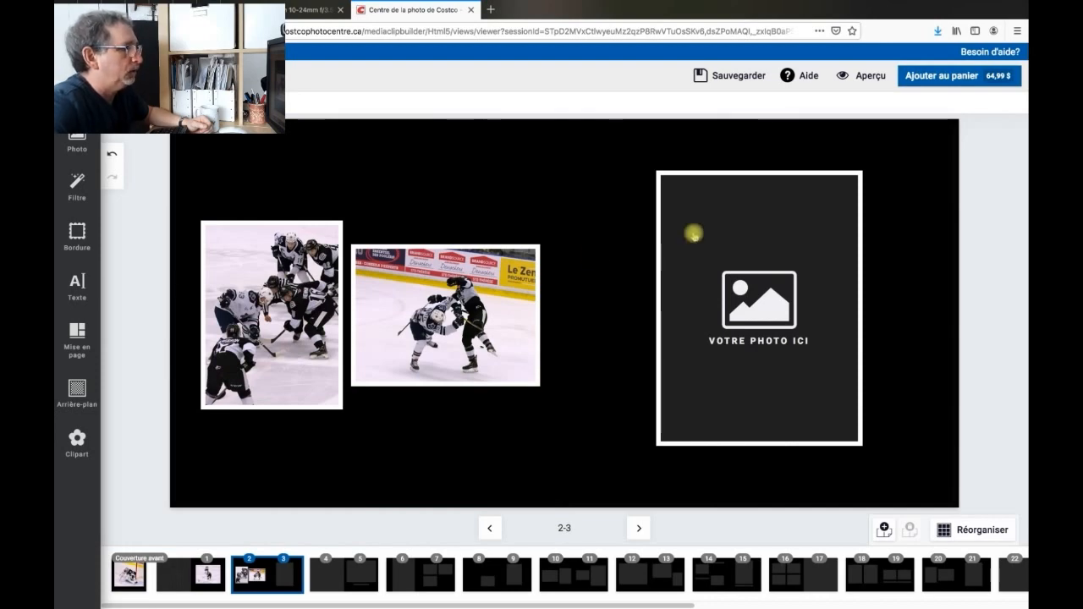
click(442, 315)
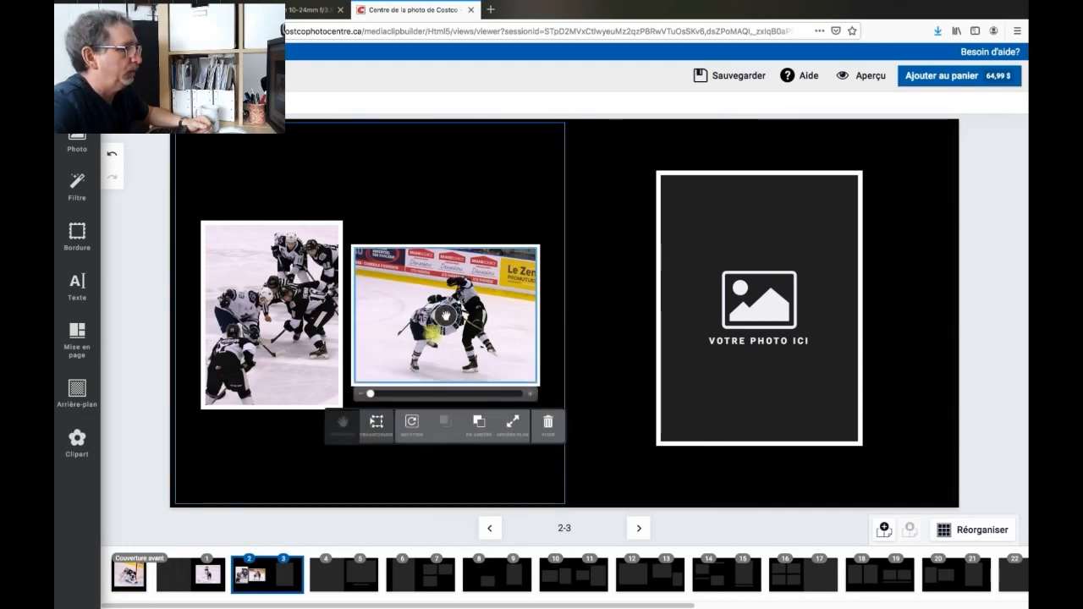
click(545, 420)
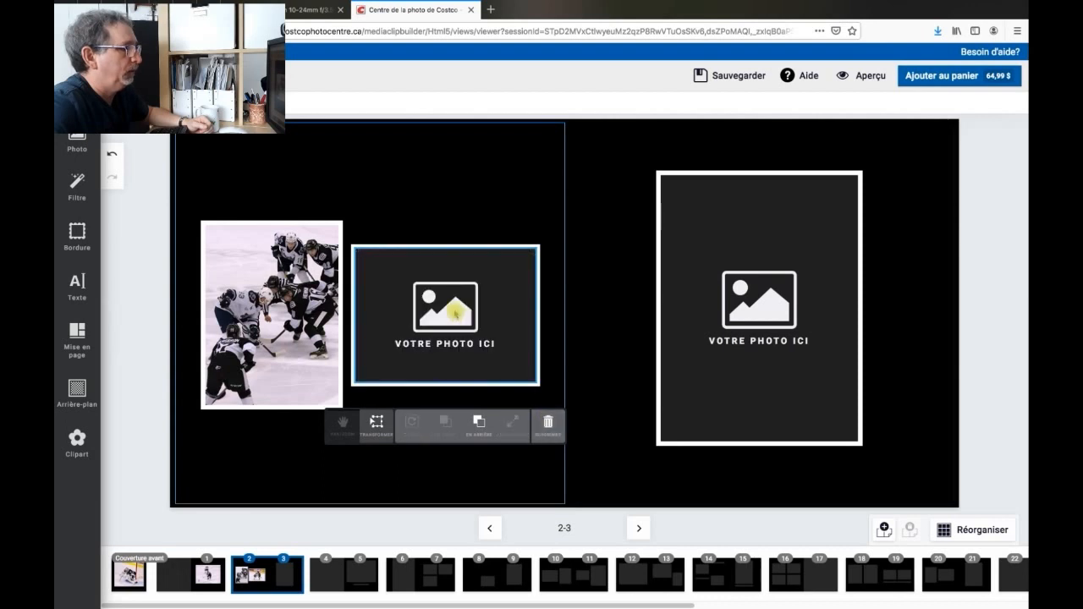
click(547, 421)
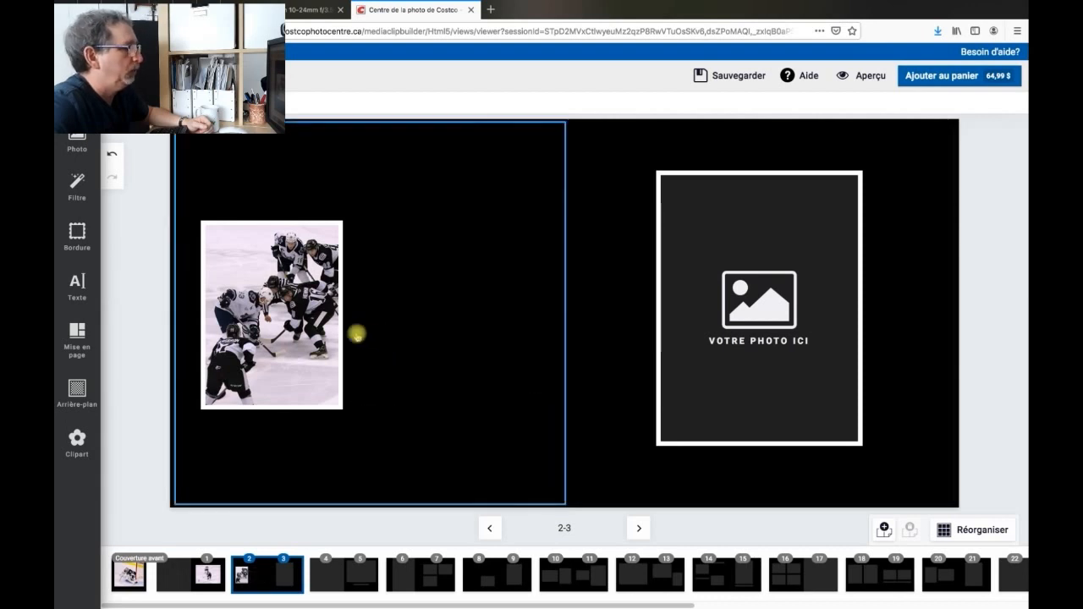
click(337, 403)
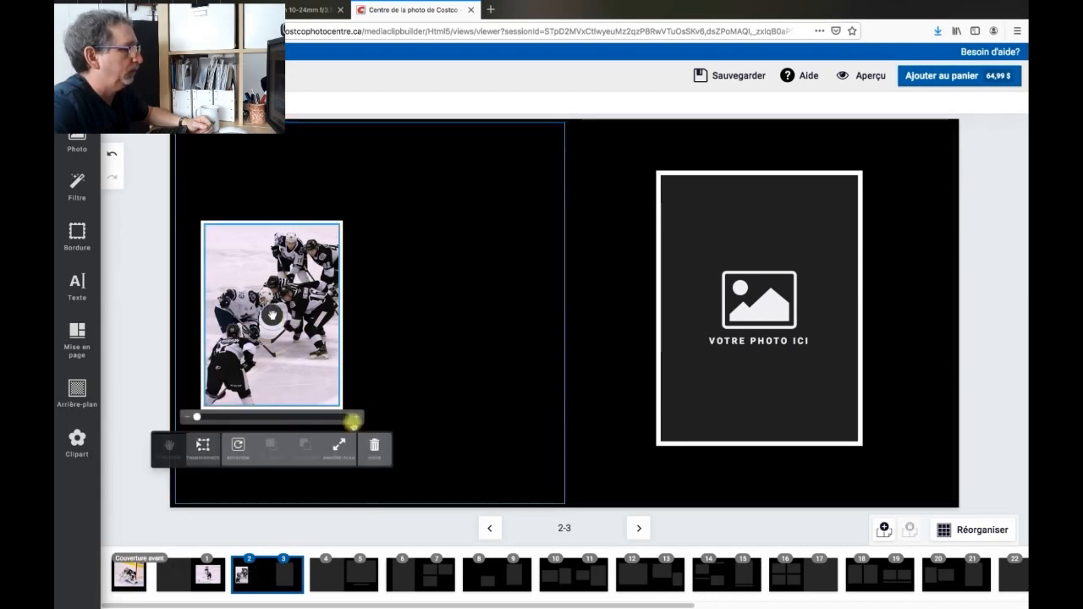
click(375, 447)
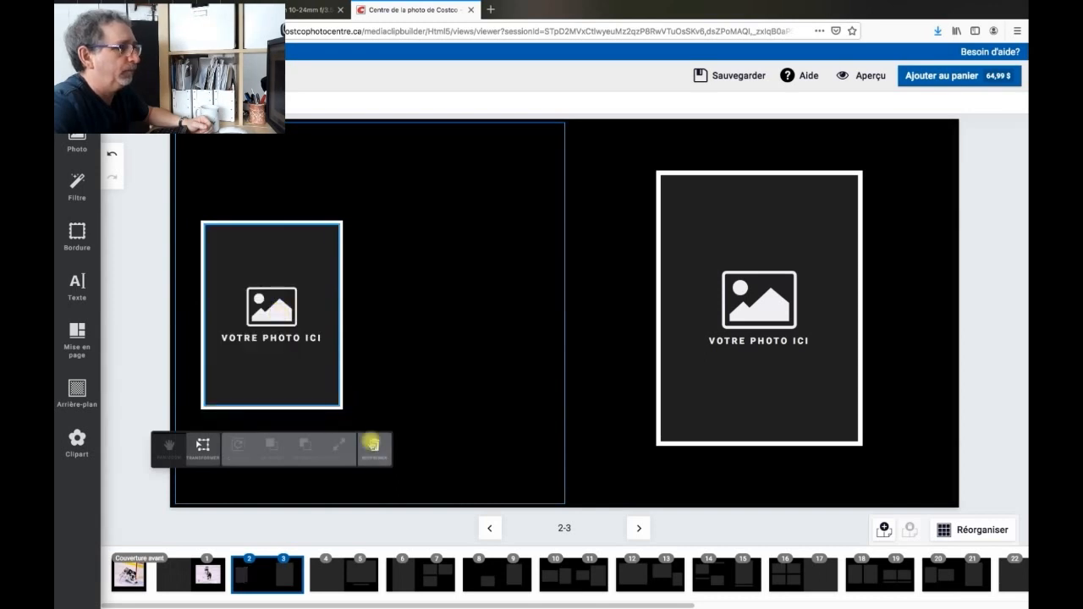
click(373, 444)
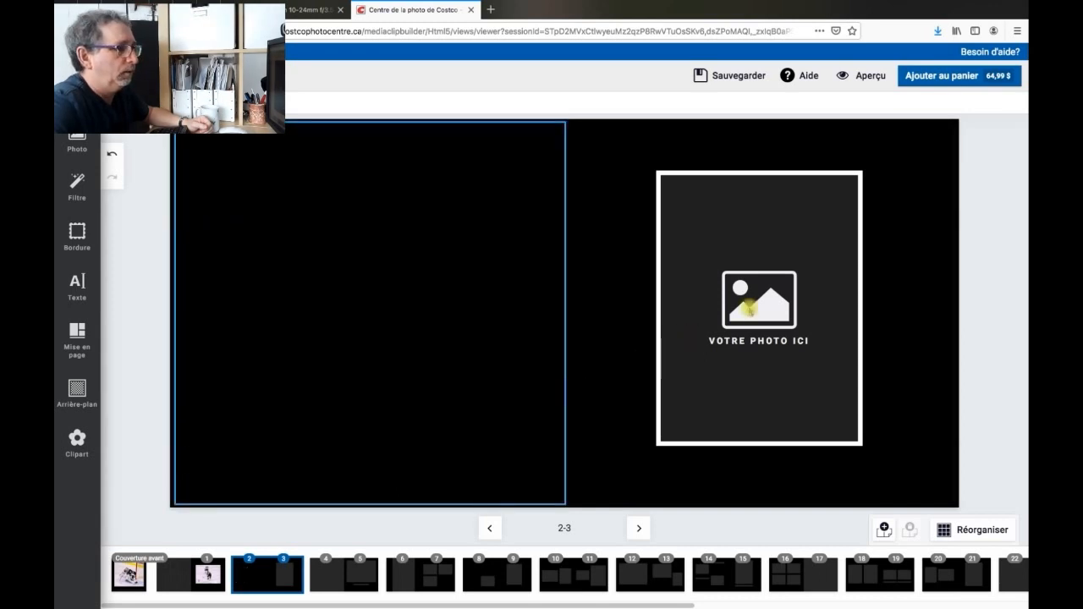
click(748, 310)
click(863, 483)
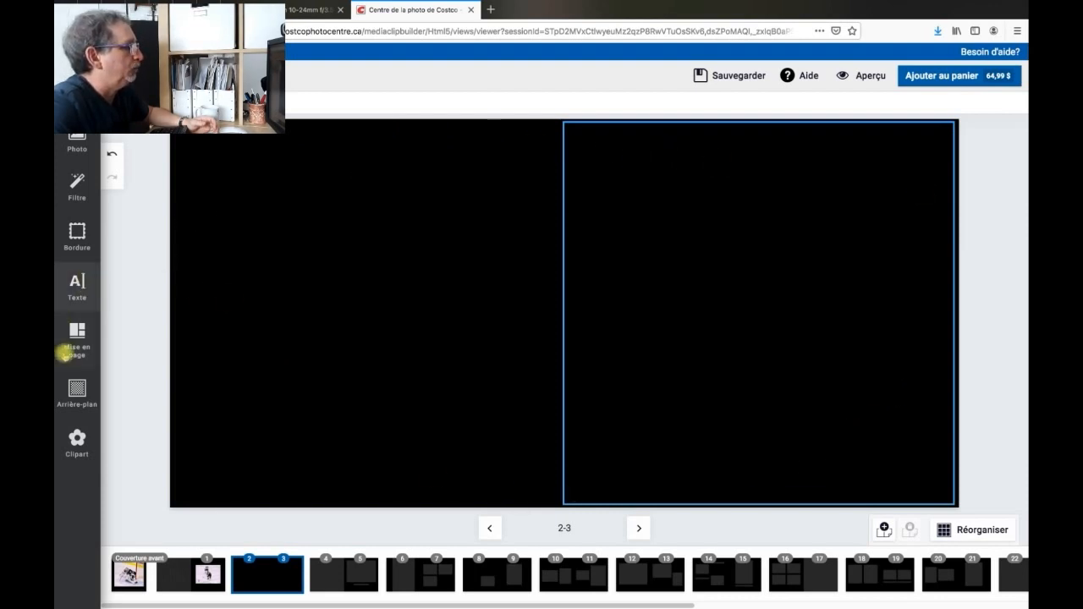
Apply the one-photo layout that fills the whole double page to spread 2-3
click(76, 337)
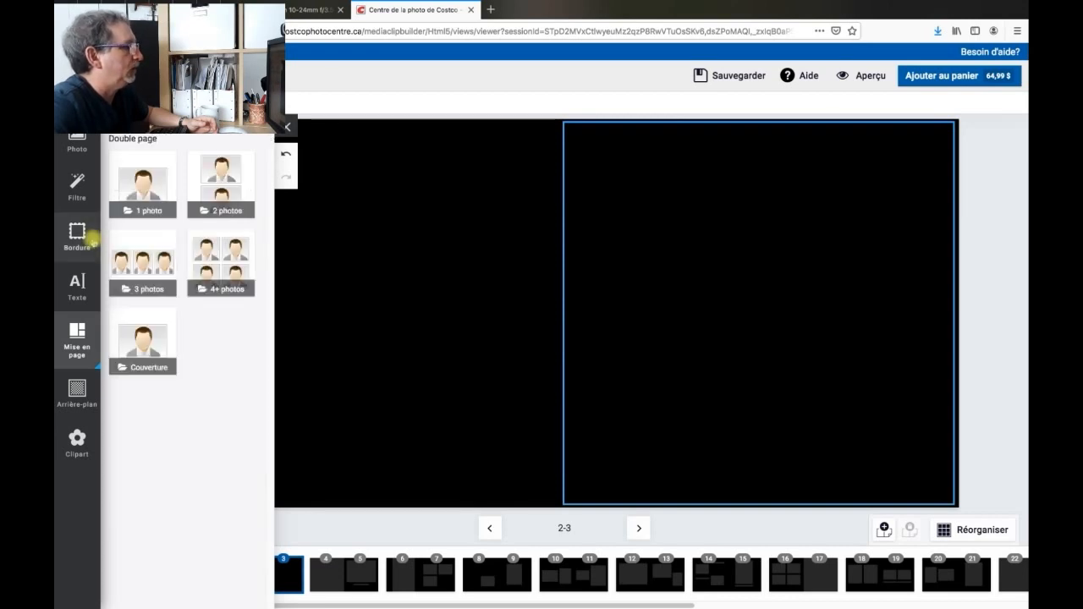
click(155, 193)
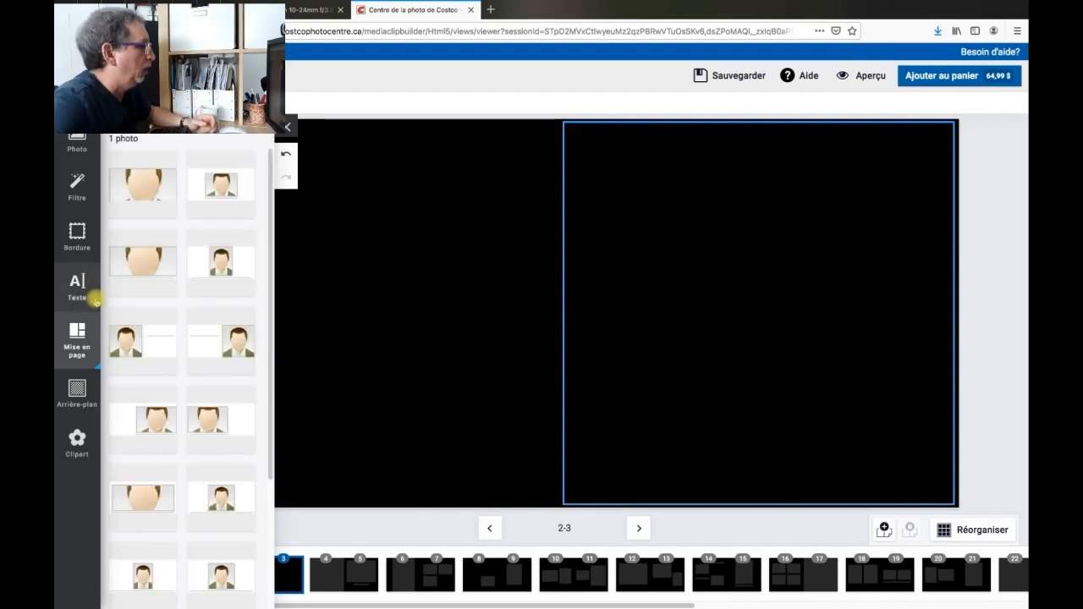
scroll(153, 368, down, 1)
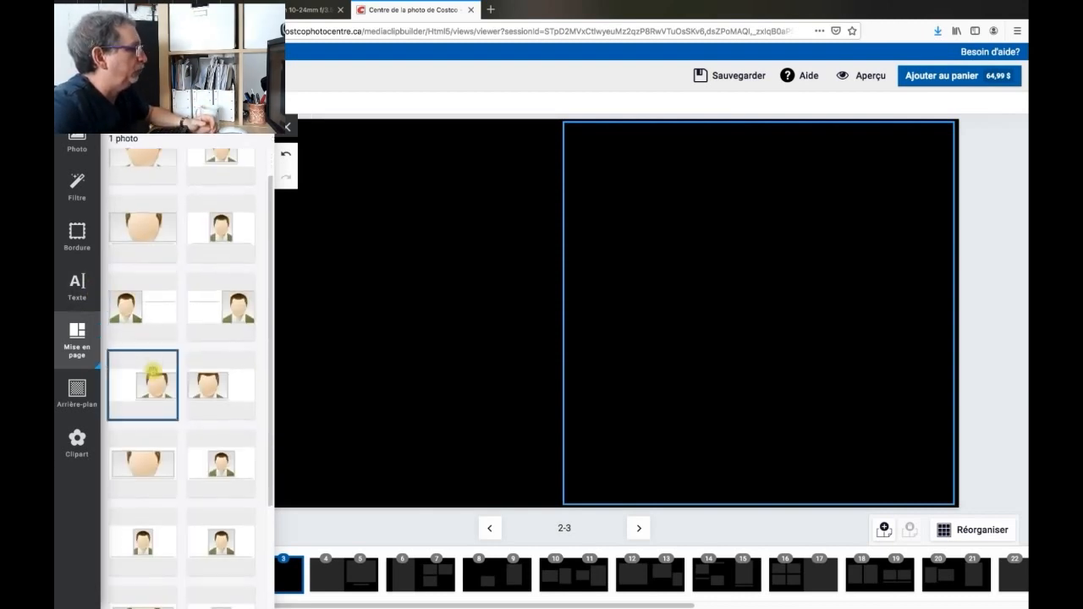
scroll(154, 368, up, 1)
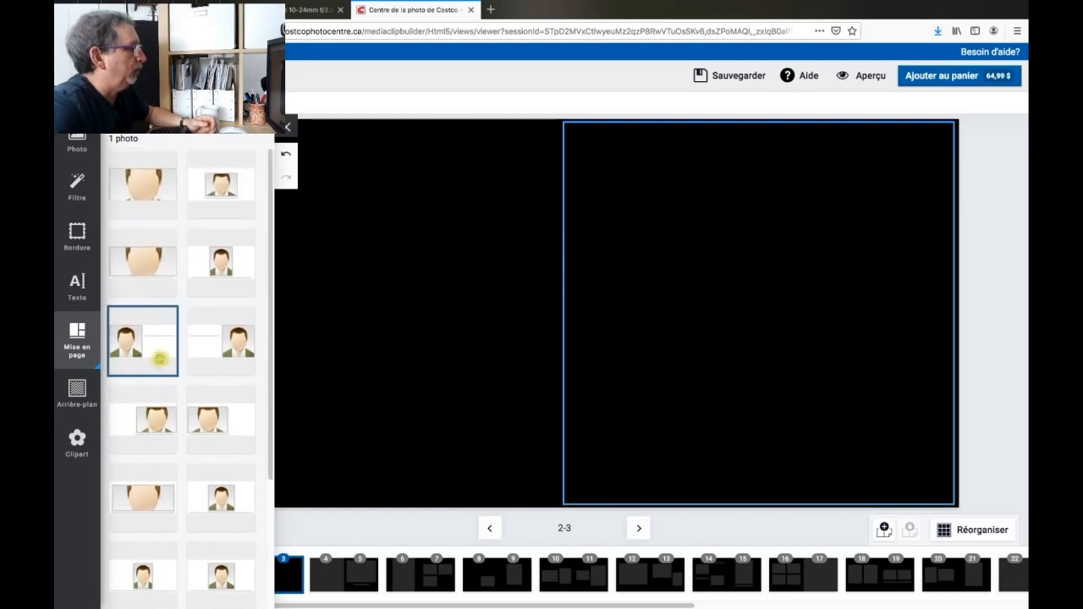
click(139, 187)
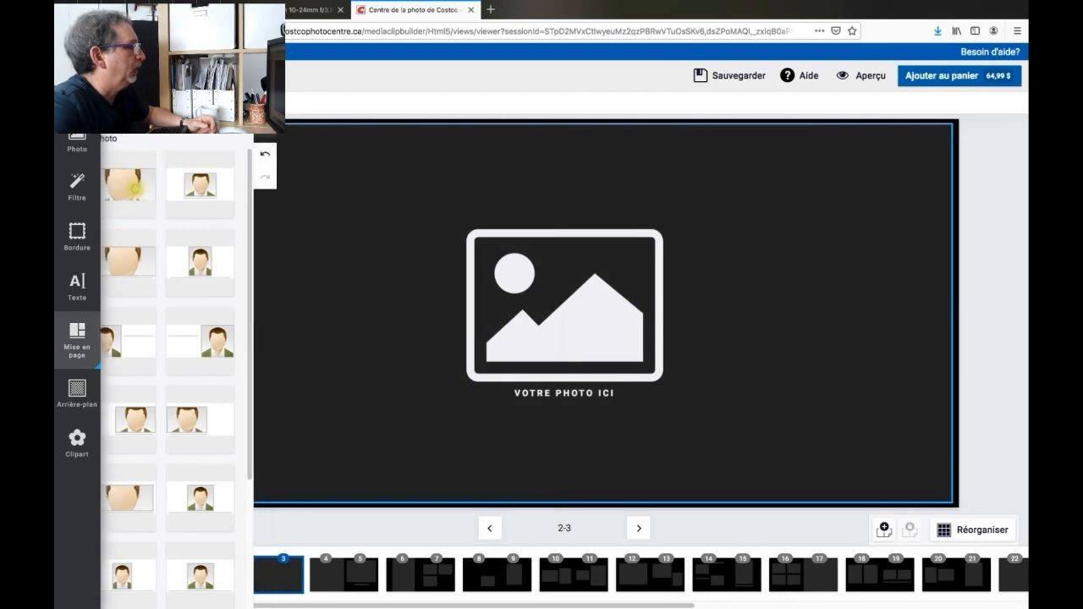
Place the face-off photo from the uploaded hockey pictures into the full-spread frame on pages 2-3
click(77, 146)
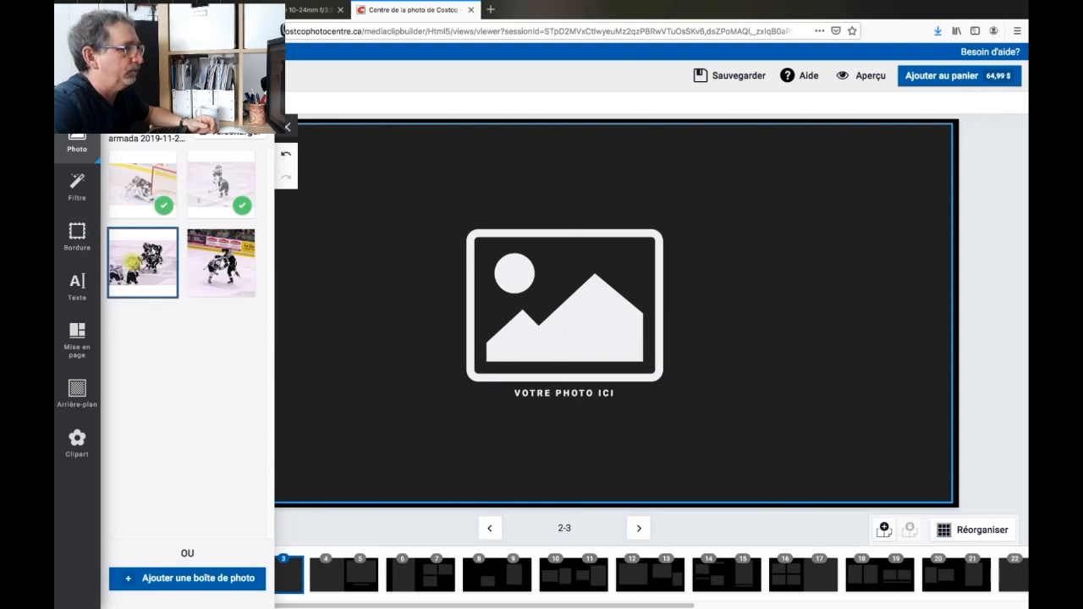
drag(132, 263, 564, 361)
click(564, 361)
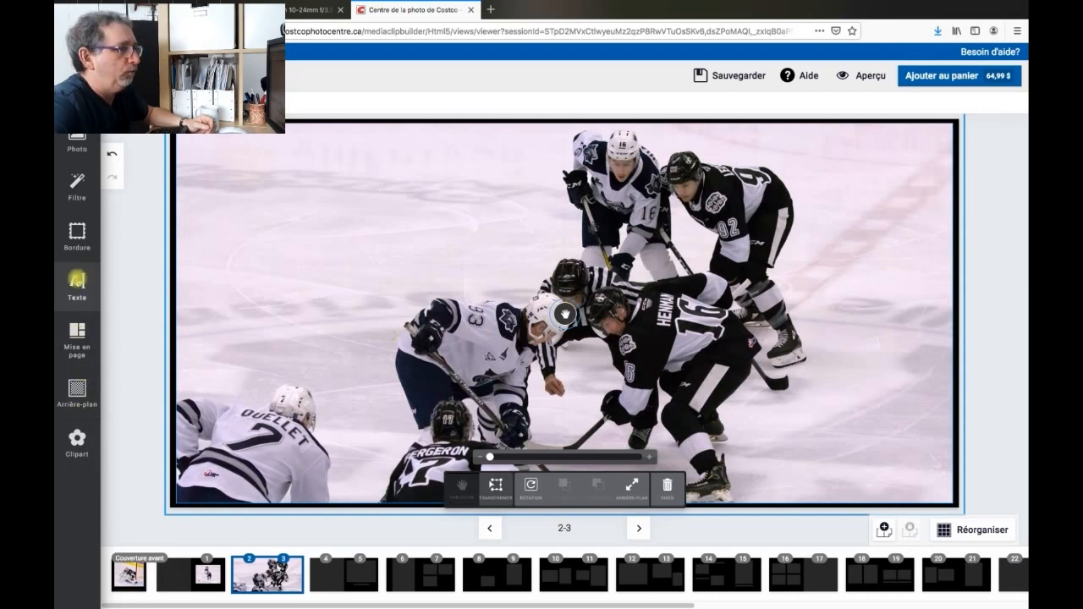
Add a text box to spread 2-3 and move it over the empty ice in the photo's upper-left area
click(79, 291)
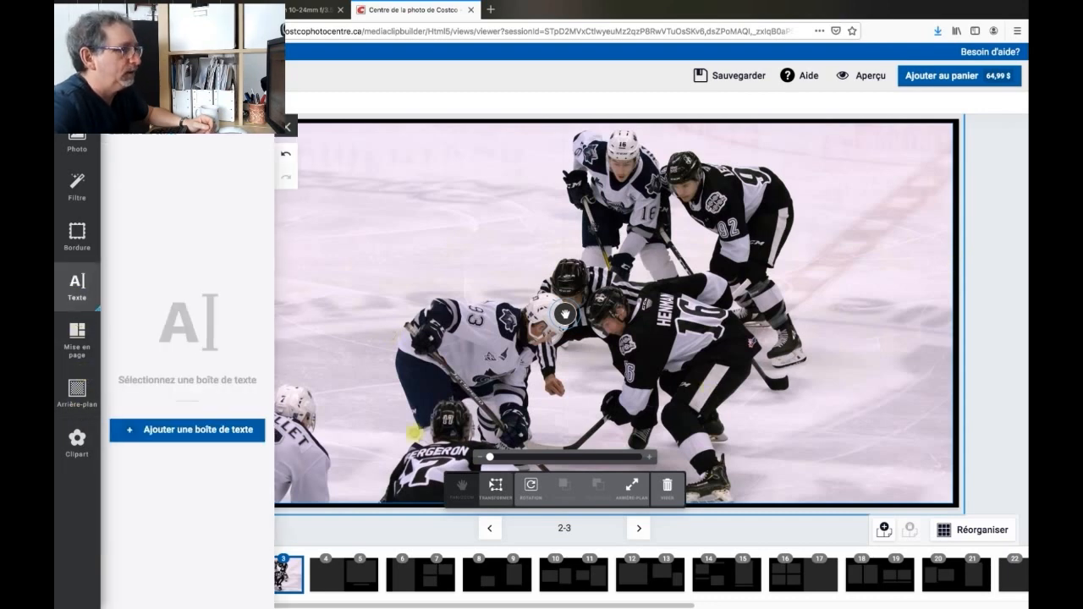
click(187, 430)
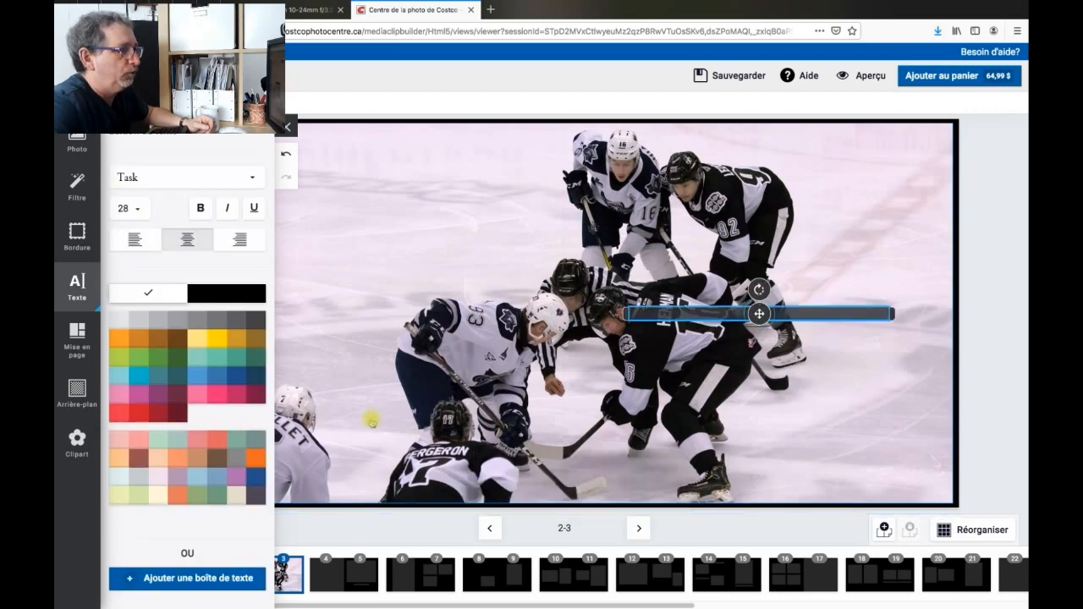
drag(759, 315, 348, 195)
drag(137, 151, 133, 175)
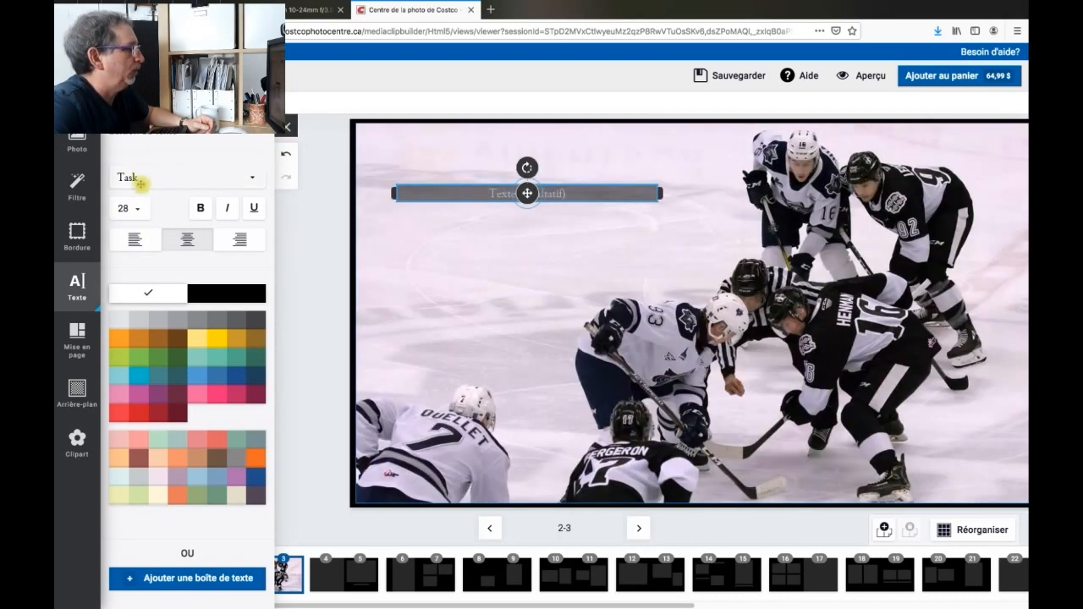
Set the text box to the Chunk font in black and make it read "Mise au jeu"
click(253, 179)
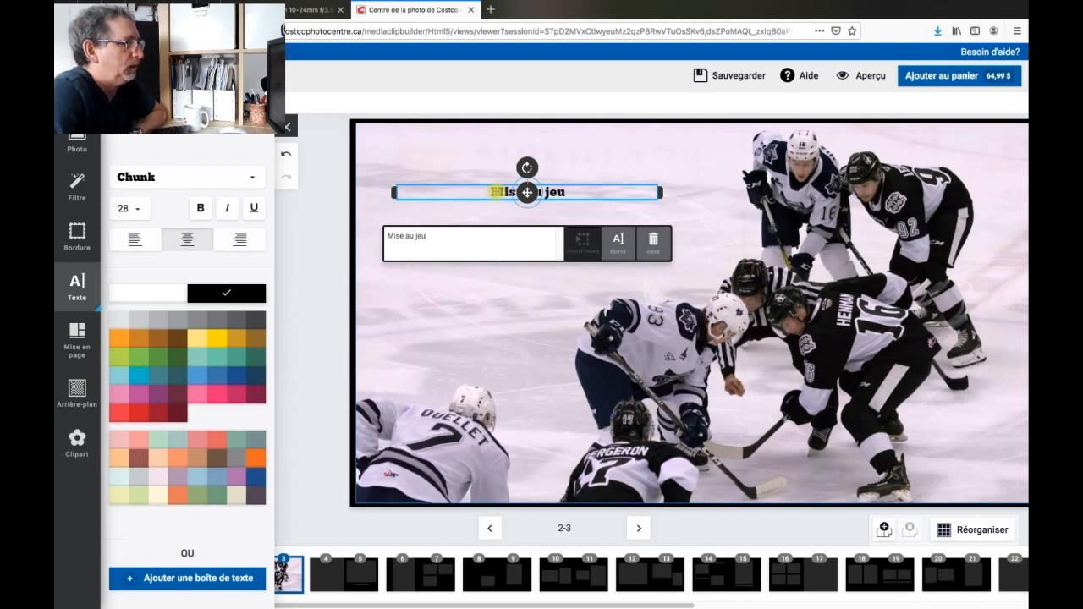
click(454, 160)
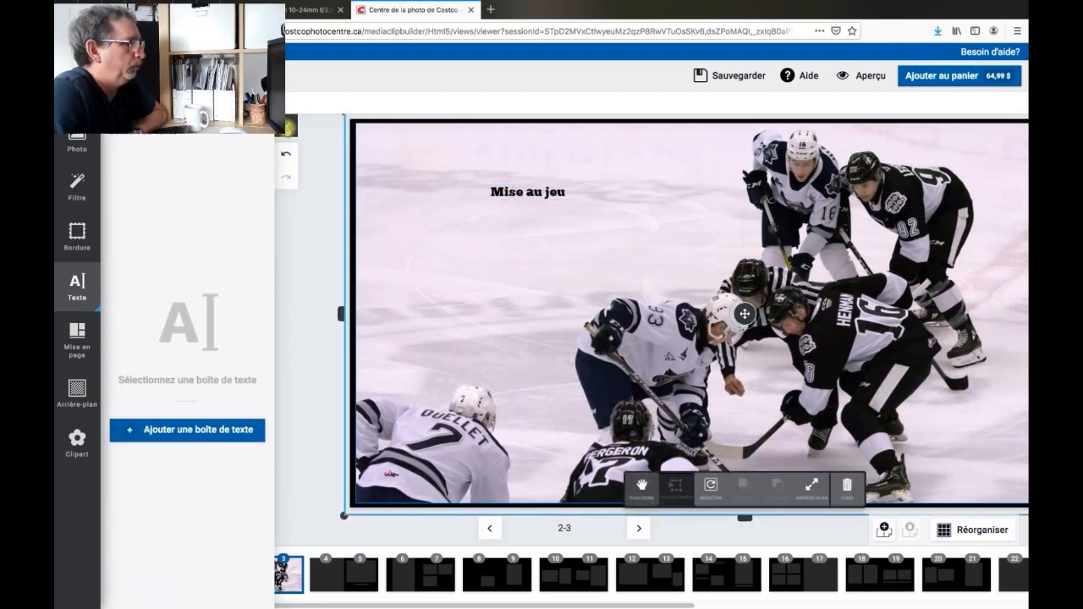
click(289, 127)
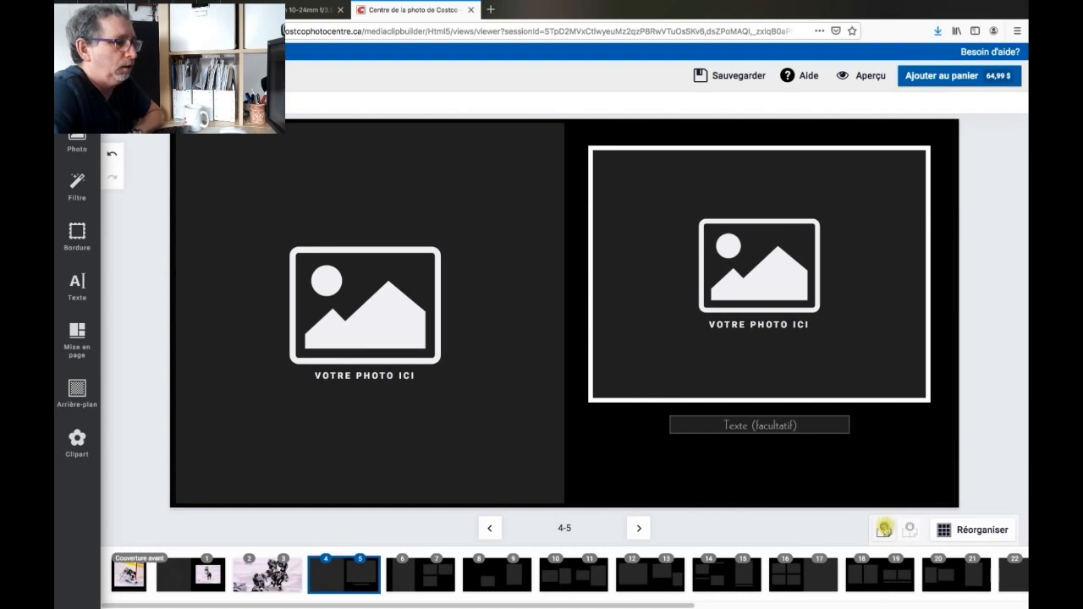
Insert an extra blank spread after pages 4-5, and delete that added spread again
click(885, 529)
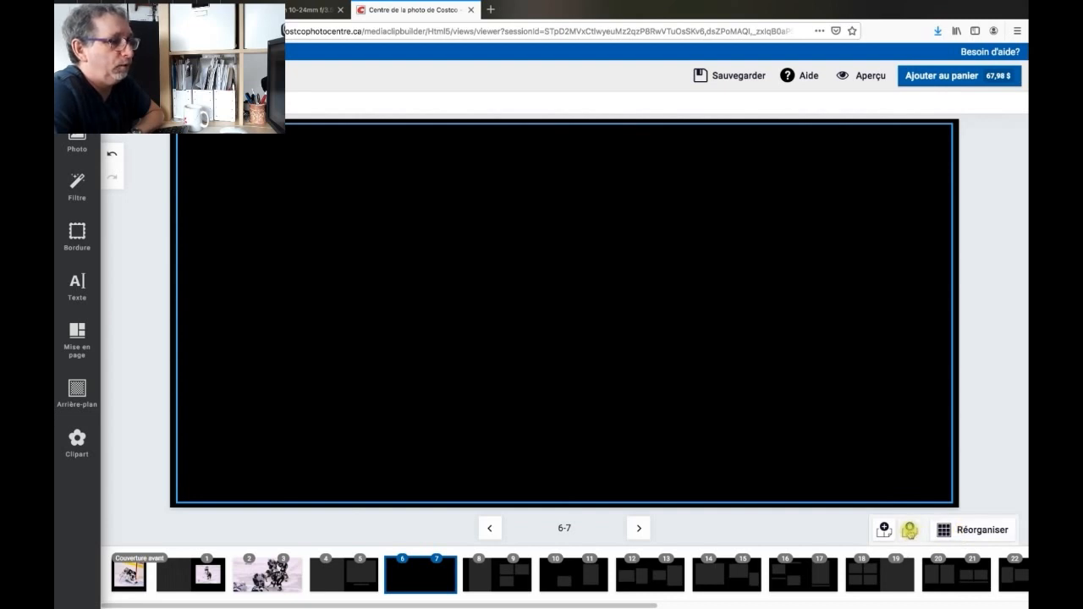
click(910, 530)
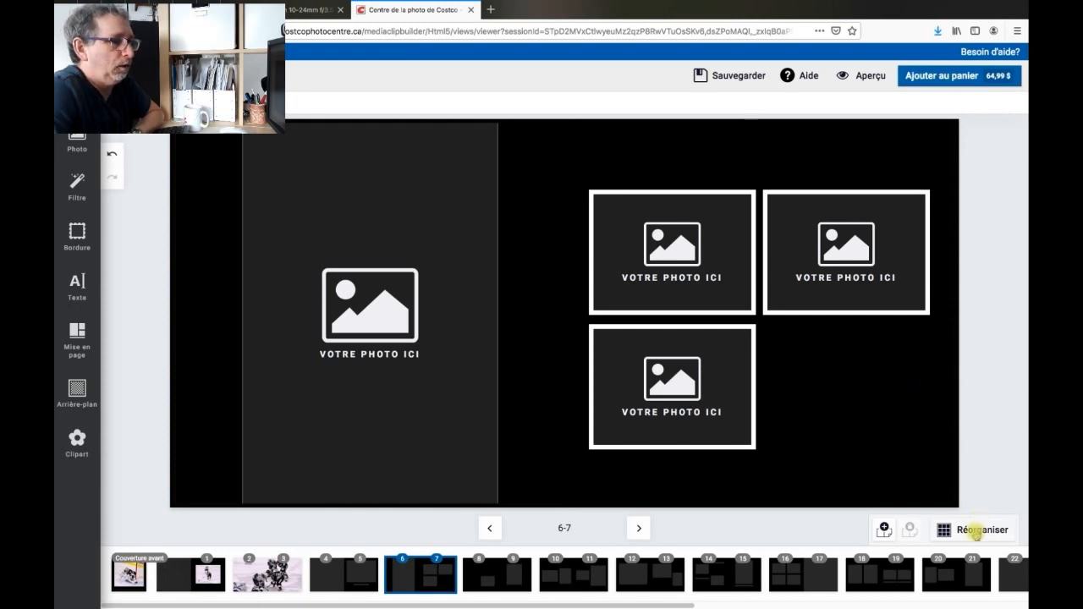
Examine the arrangement of all the book's spreads in the reorganizing overview, and return to the single-spread view
click(976, 531)
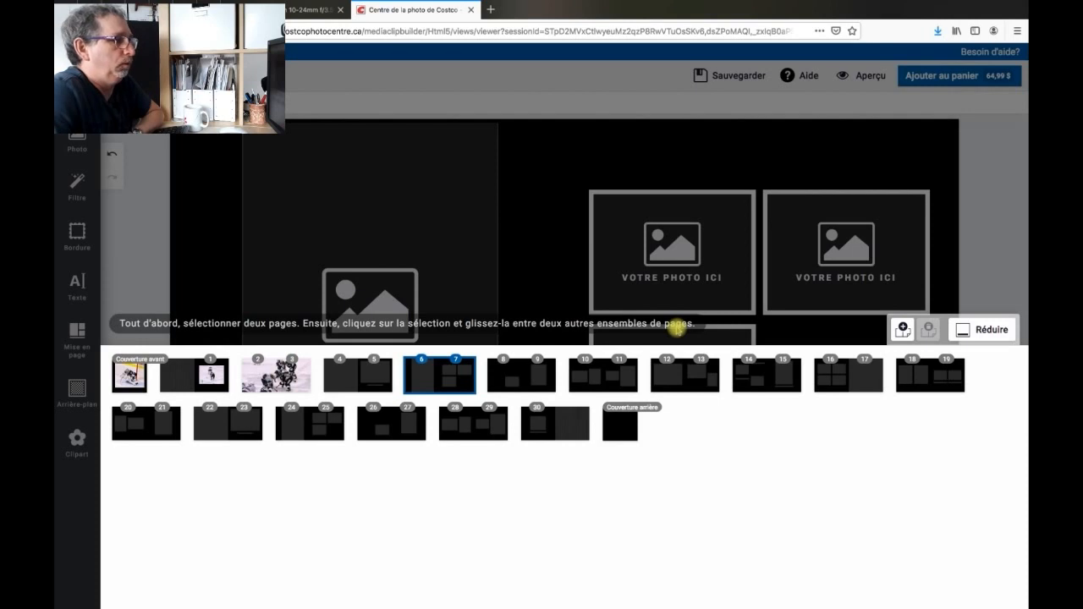
click(981, 331)
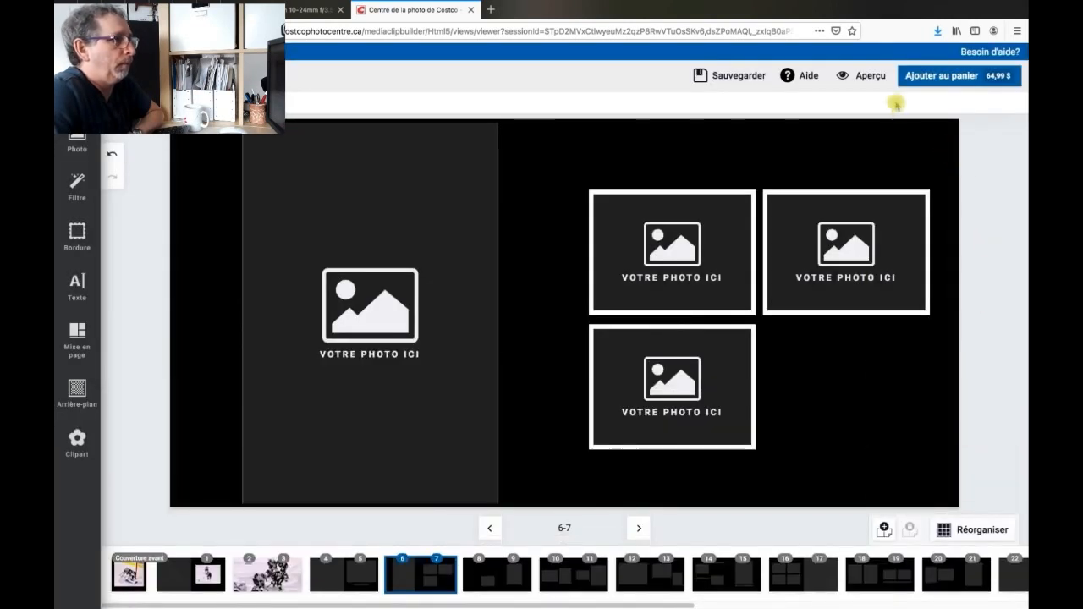
Save the photo book project and preview its pages
click(737, 80)
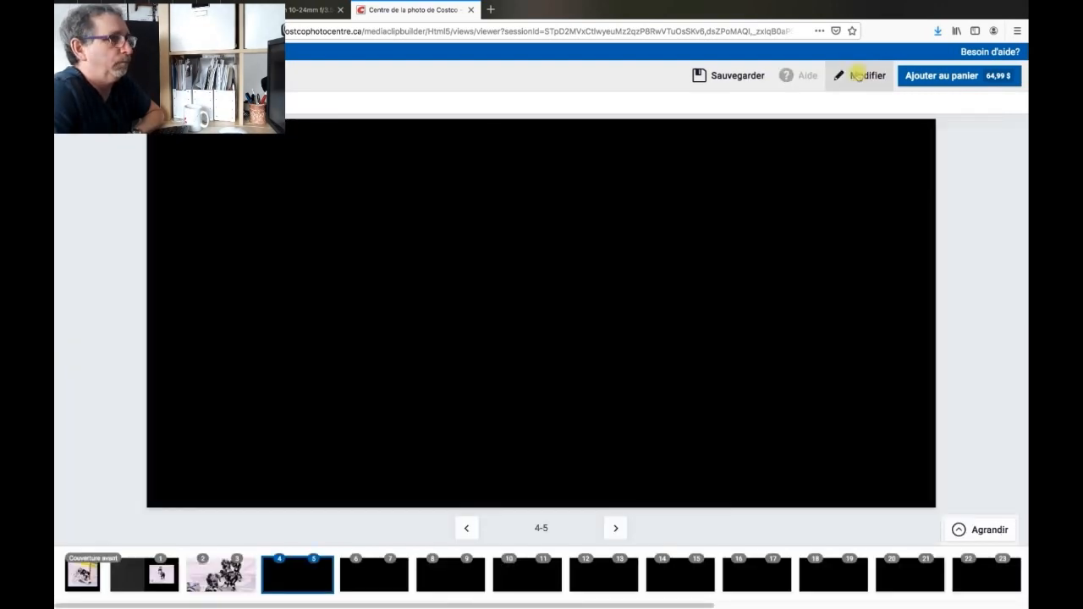
click(553, 211)
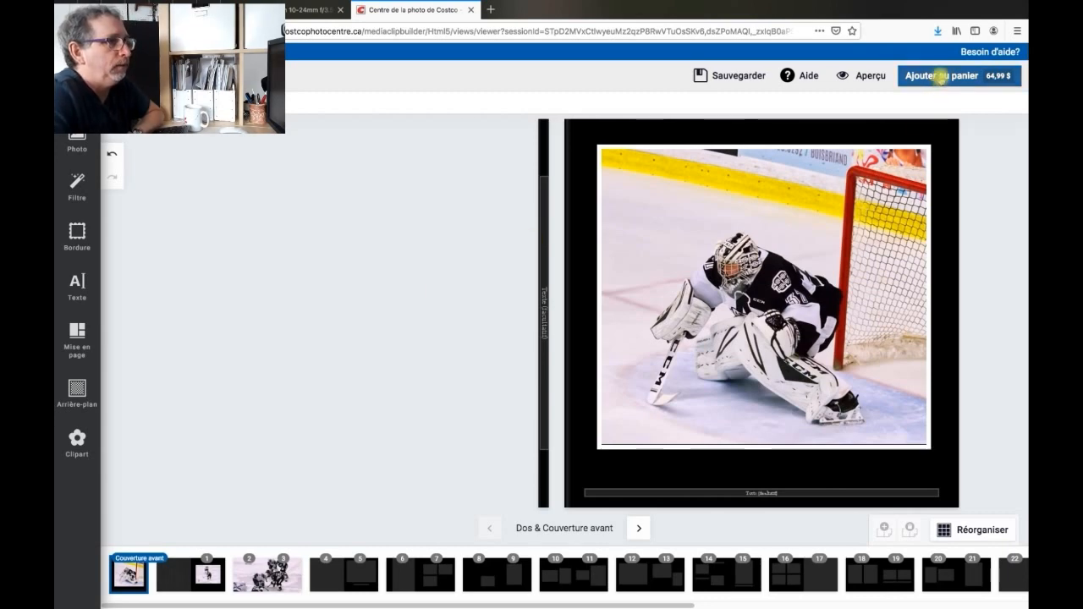
Add the photo book to the cart, confirming that the project has been verified, and review the cart's order summary
click(940, 76)
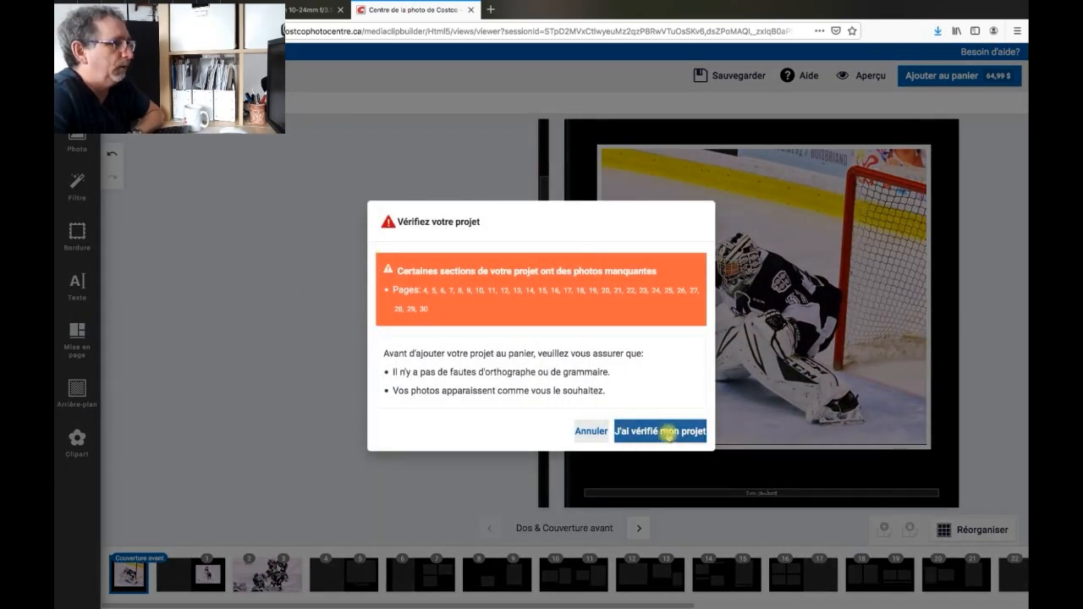
click(626, 434)
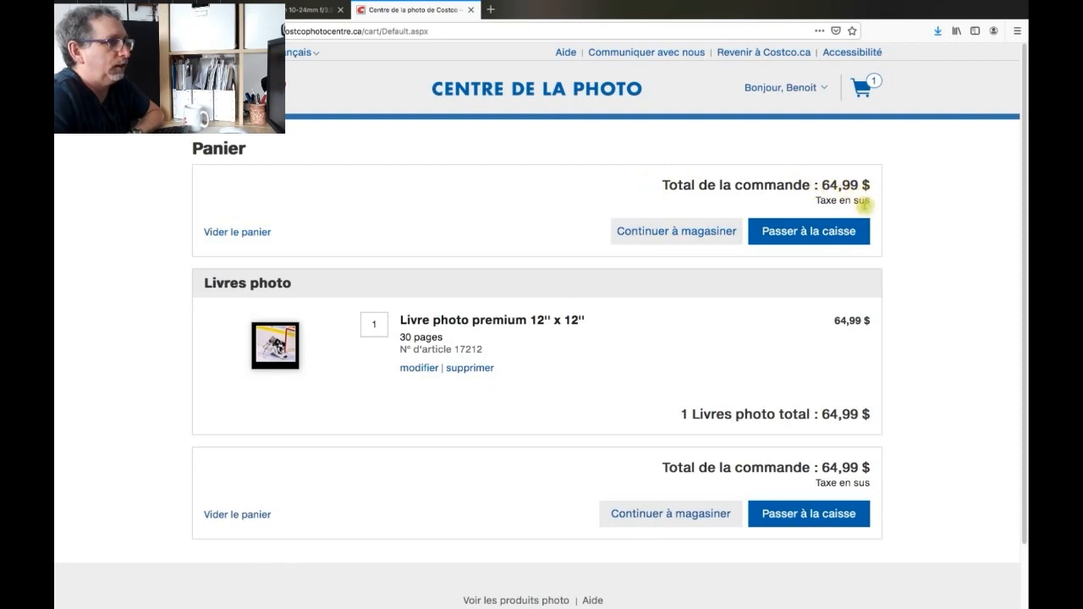
scroll(927, 199, down, 1)
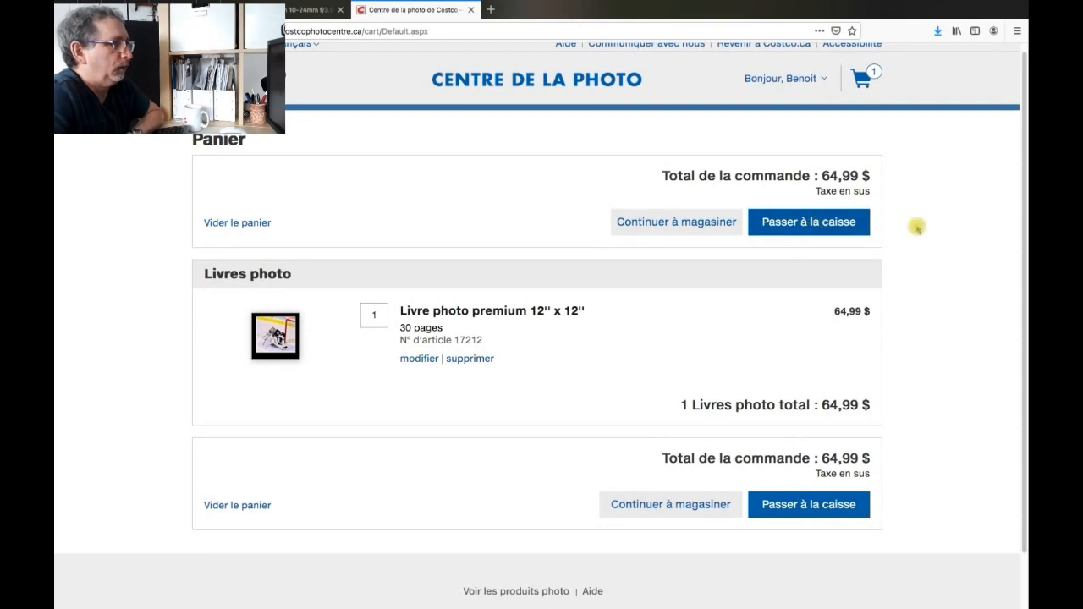
scroll(934, 229, down, 2)
scroll(934, 230, down, 1)
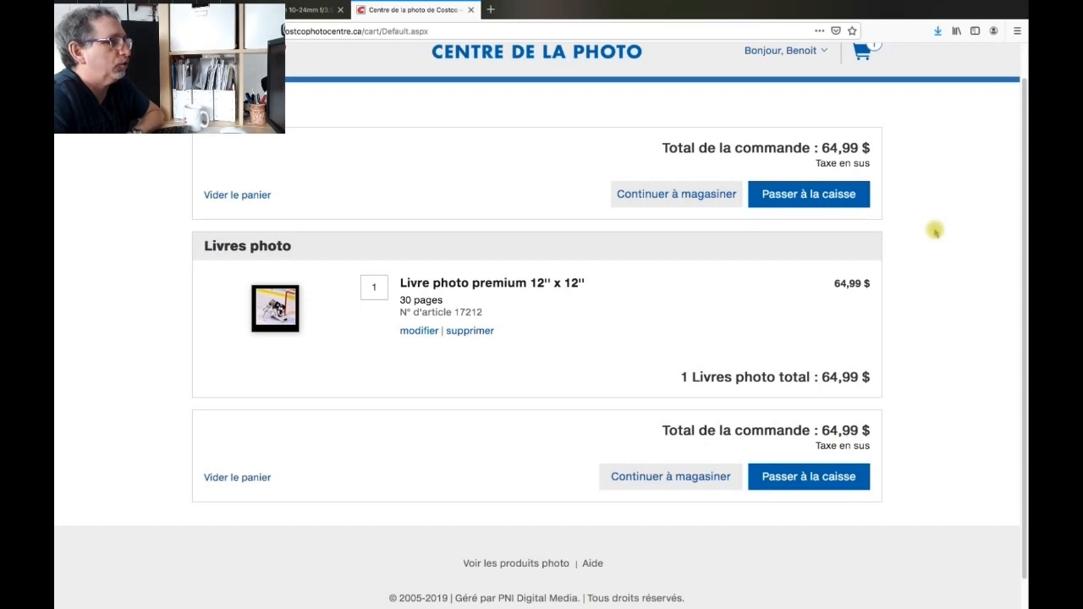
scroll(935, 230, up, 1)
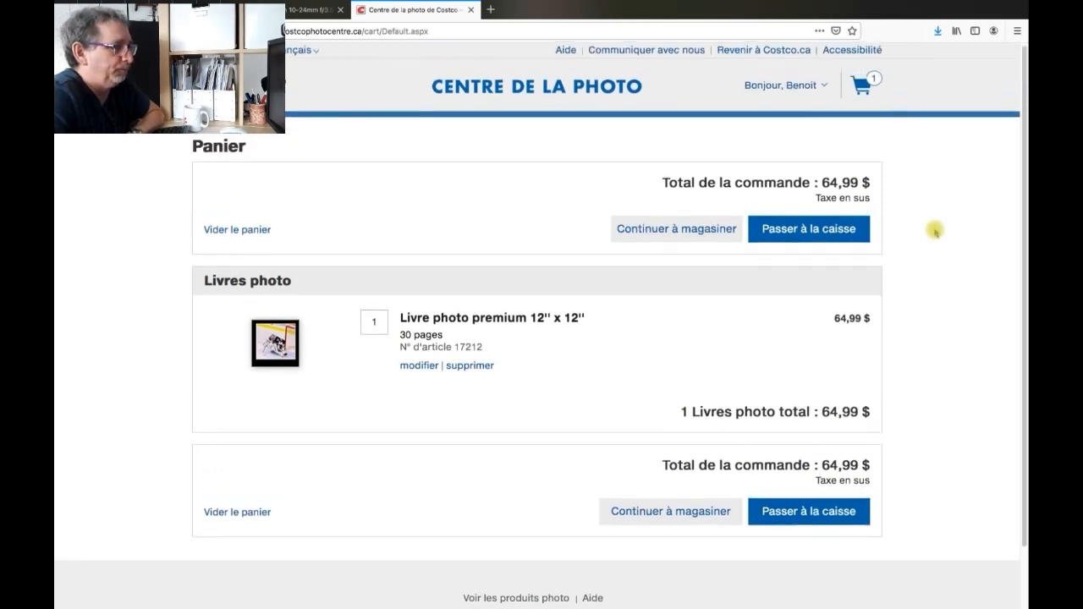